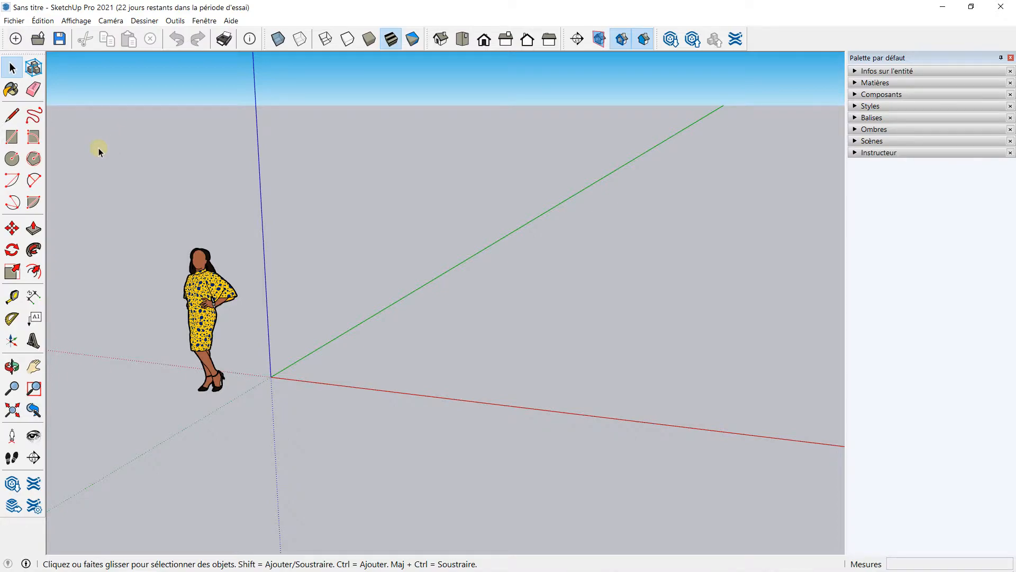
Open the toolbar settings and look through the list of available toolbars
scroll(225, 206, "down", 2)
middle_click_drag(293, 195, 341, 198)
middle_click_drag(390, 170, 392, 239)
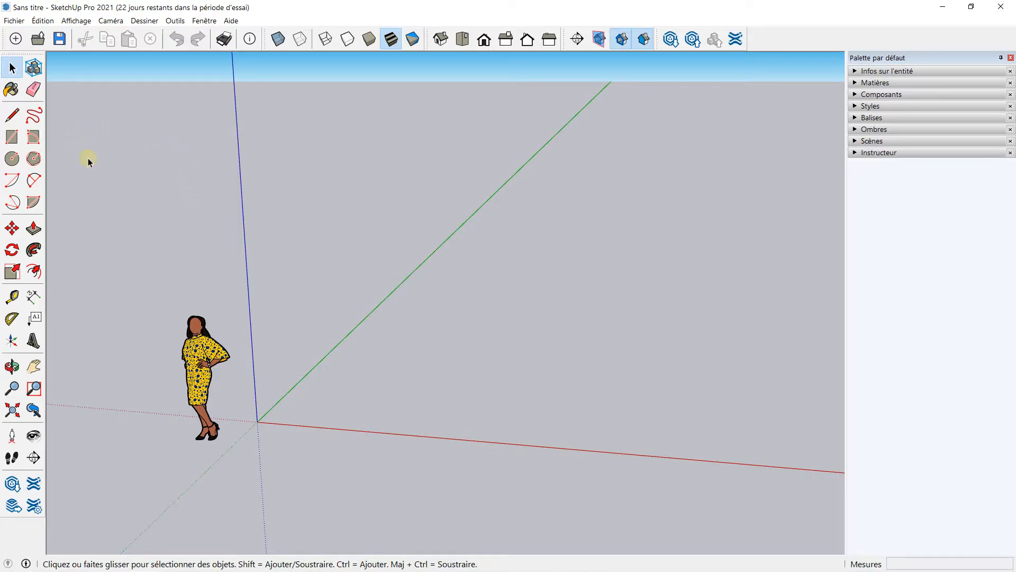
left_click(46, 22)
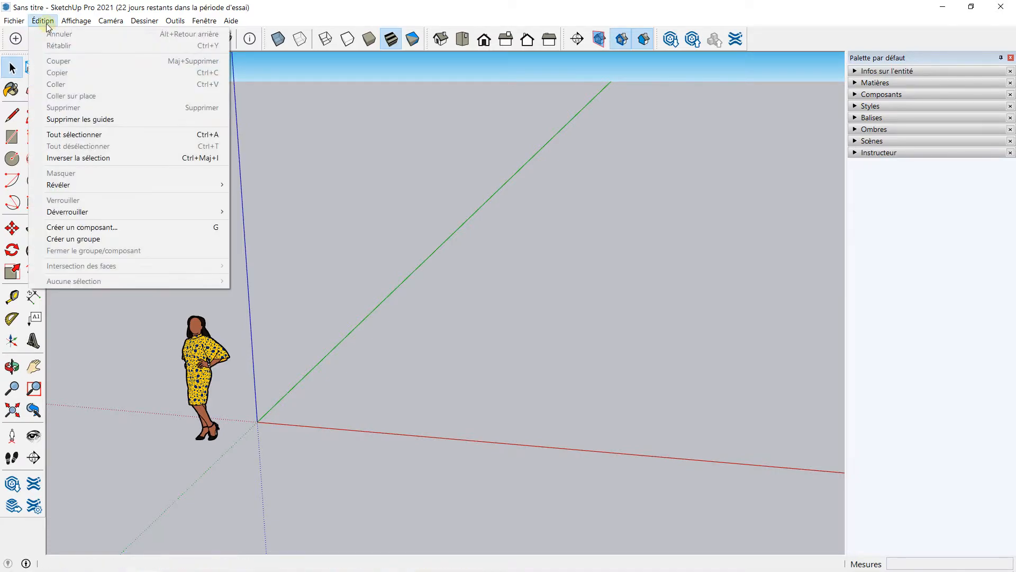
mouse_move(74, 21)
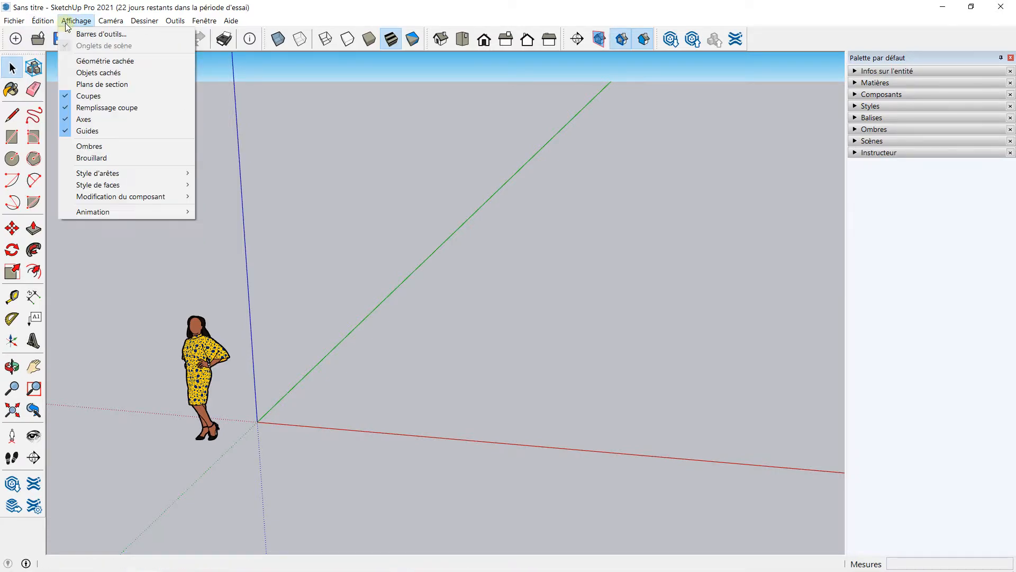
left_click(100, 33)
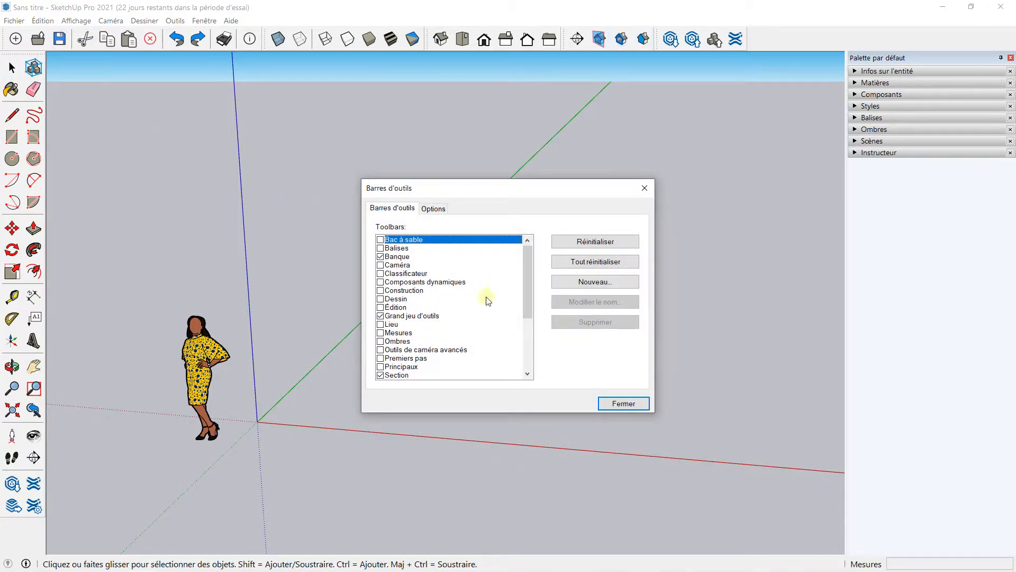
mouse_move(527, 265)
left_mouse_down()
mouse_move(528, 342)
mouse_move(527, 269)
left_mouse_up()
left_click_drag(526, 255, 528, 290)
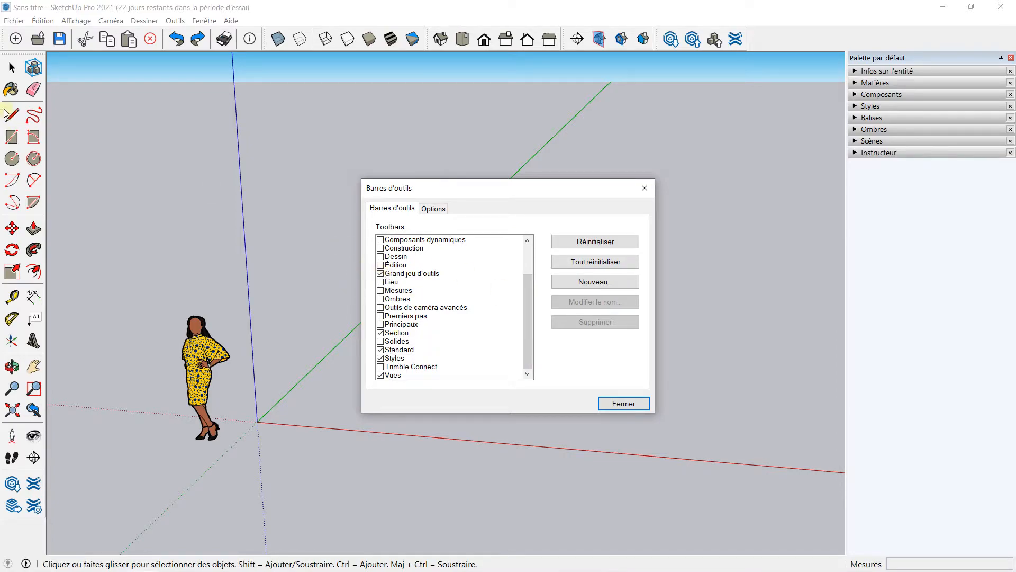
Turn the Grand jeu d'outils and Banque toolbars off and back on in the toolbar settings
left_click(380, 273)
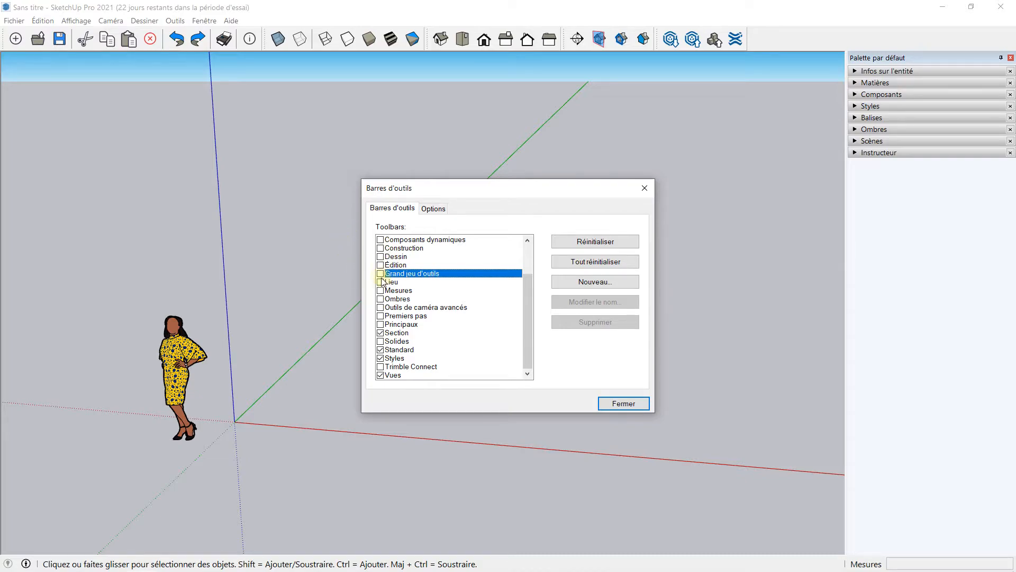
left_click(380, 273)
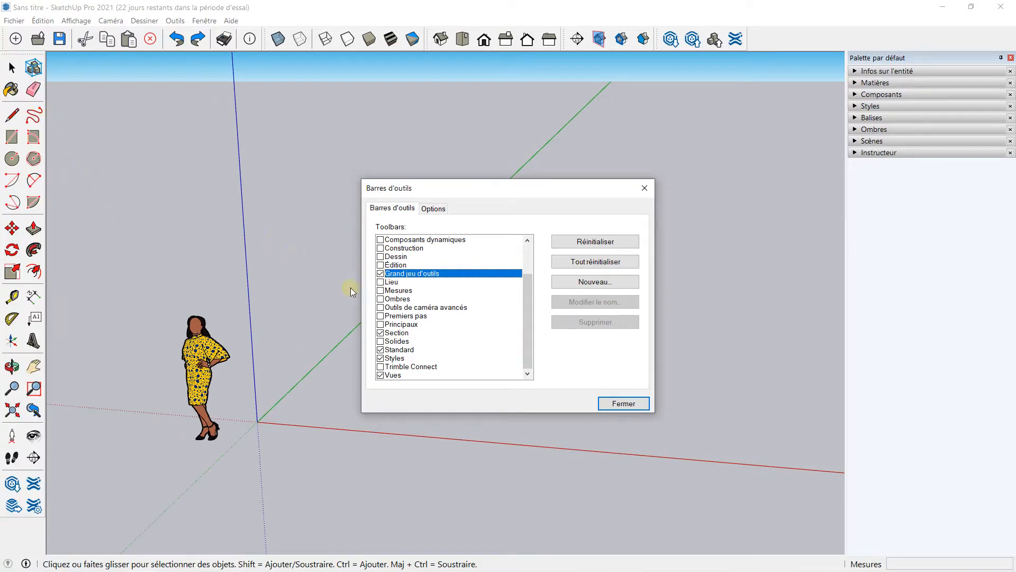
scroll(419, 279, "up", 2)
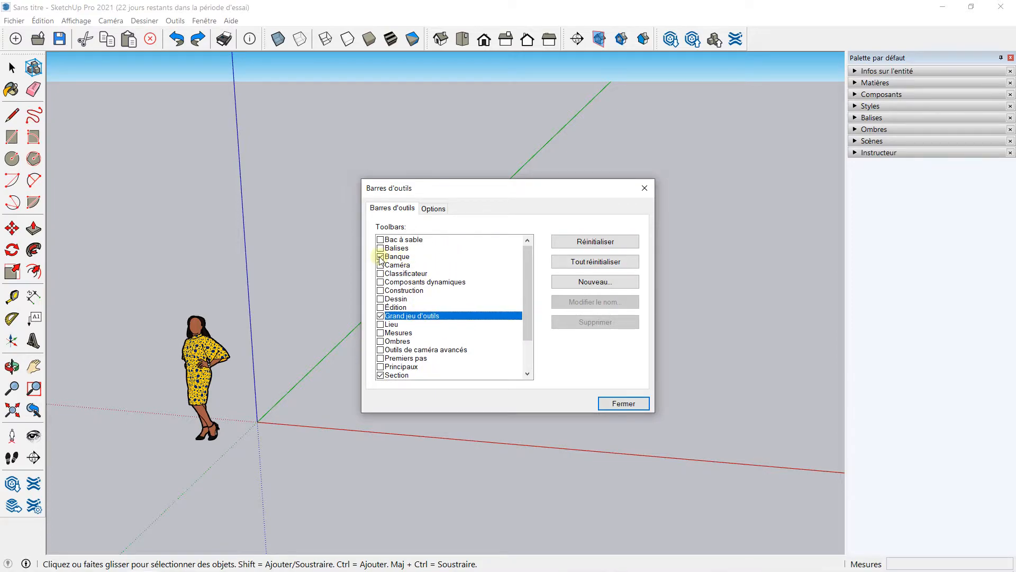
left_click(380, 257)
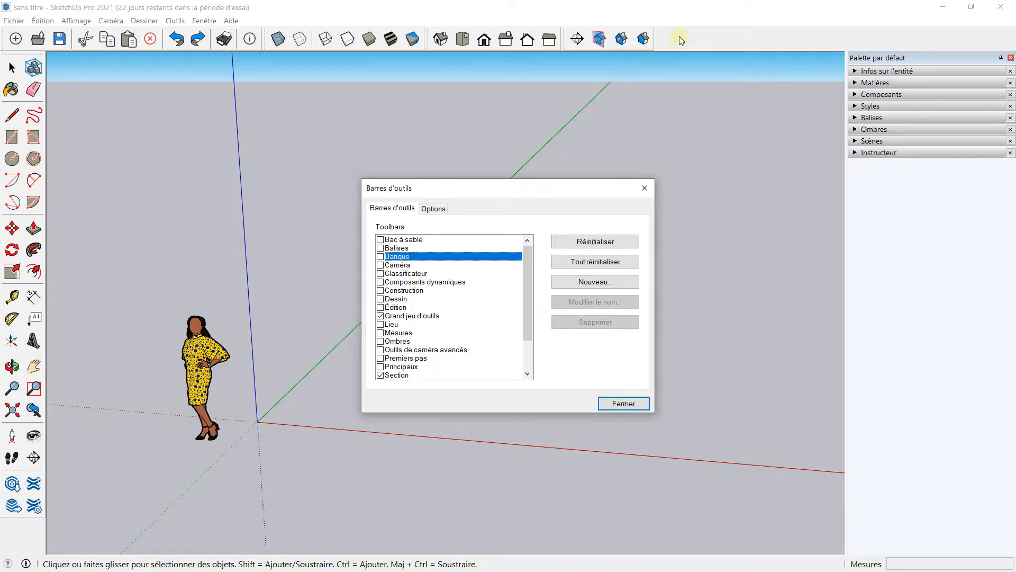
left_click(380, 257)
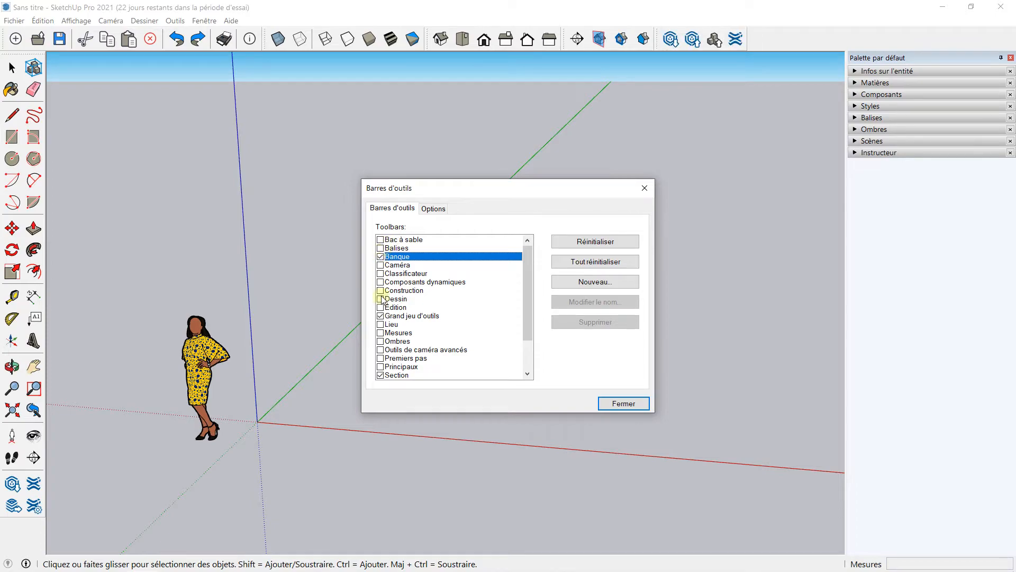
Show the Bac à sable toolbar, move it over the drawing area, and hide it again before closing the toolbar settings
left_click(380, 240)
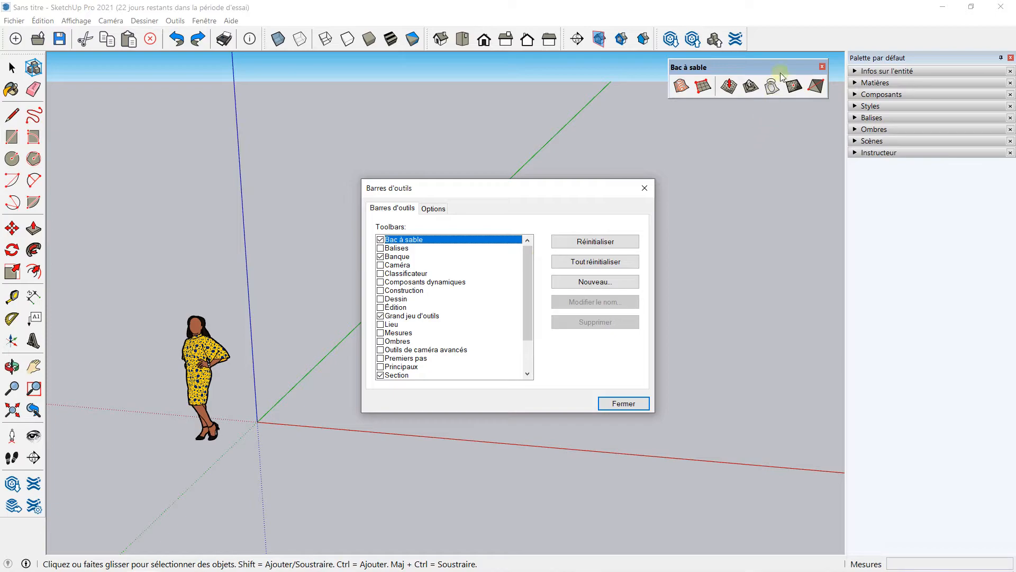
left_click_drag(694, 66, 432, 125)
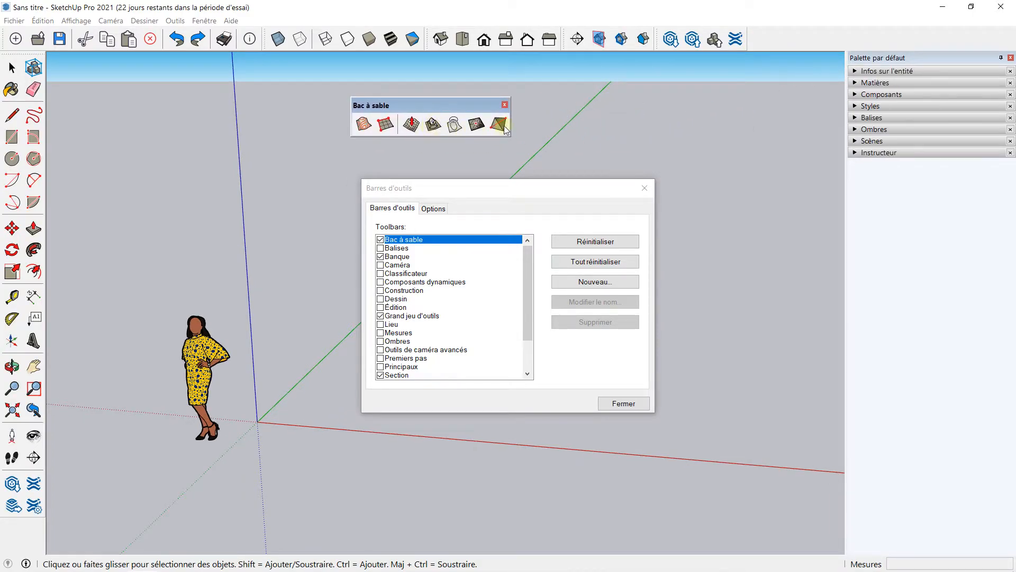
left_click(504, 105)
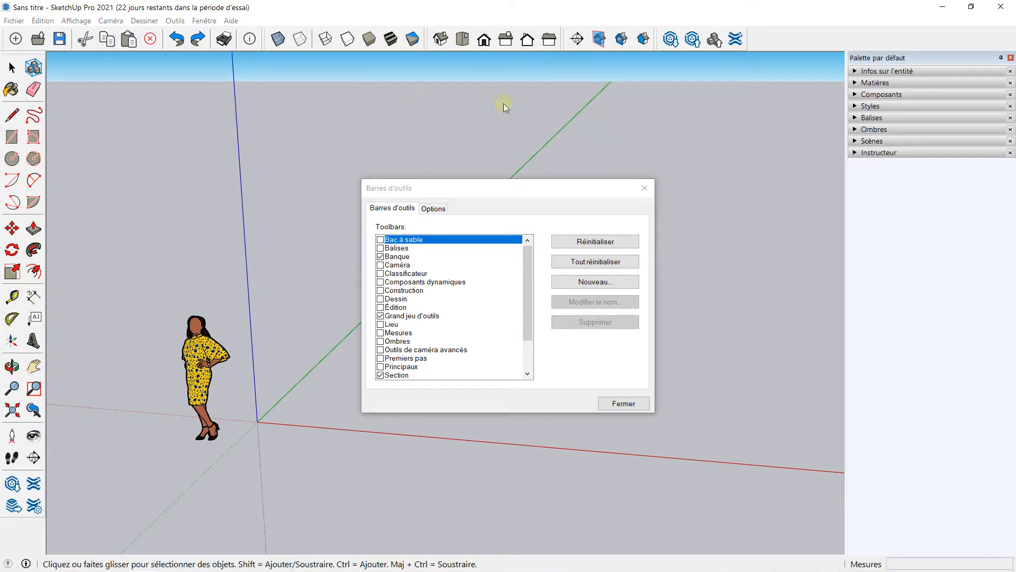
left_click_drag(528, 271, 525, 250)
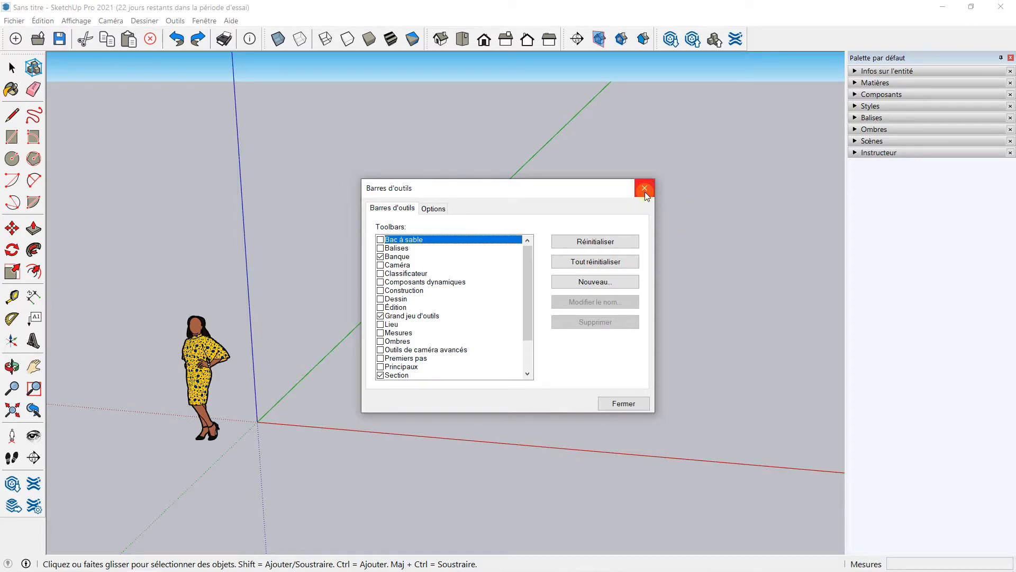
left_click(623, 405)
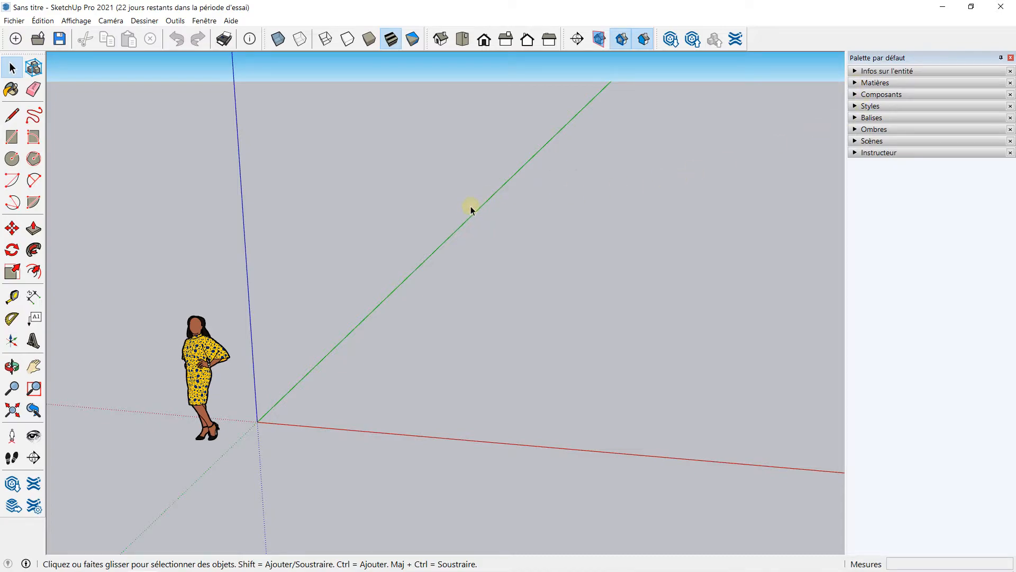
Examine the empty model space by zooming and orbiting around the figure and the axes
scroll(470, 210, "down", 2)
mouse_move(470, 214)
middle_mouse_down()
mouse_move(465, 182)
mouse_move(469, 193)
middle_mouse_up()
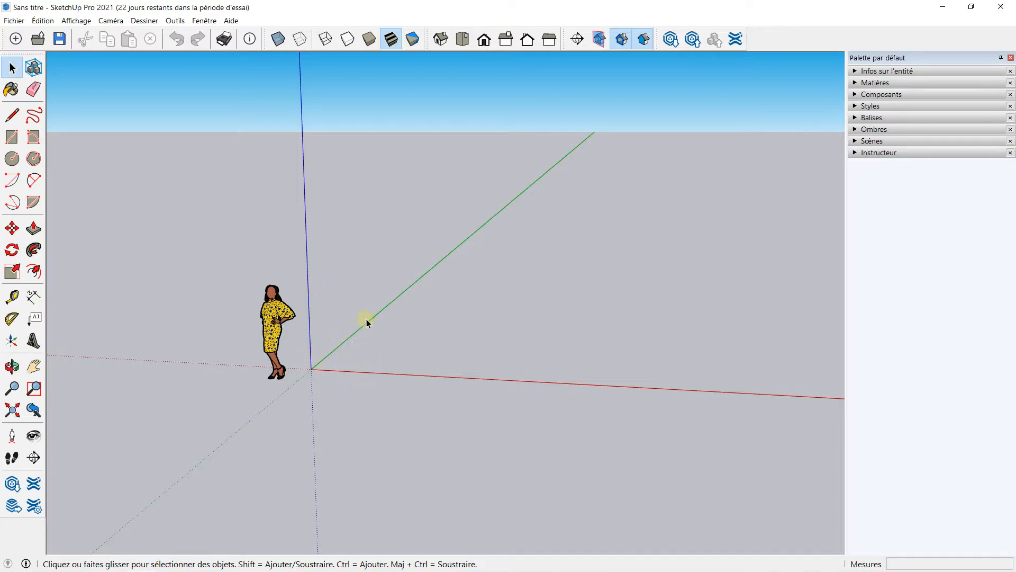
scroll(333, 233, "down", 1)
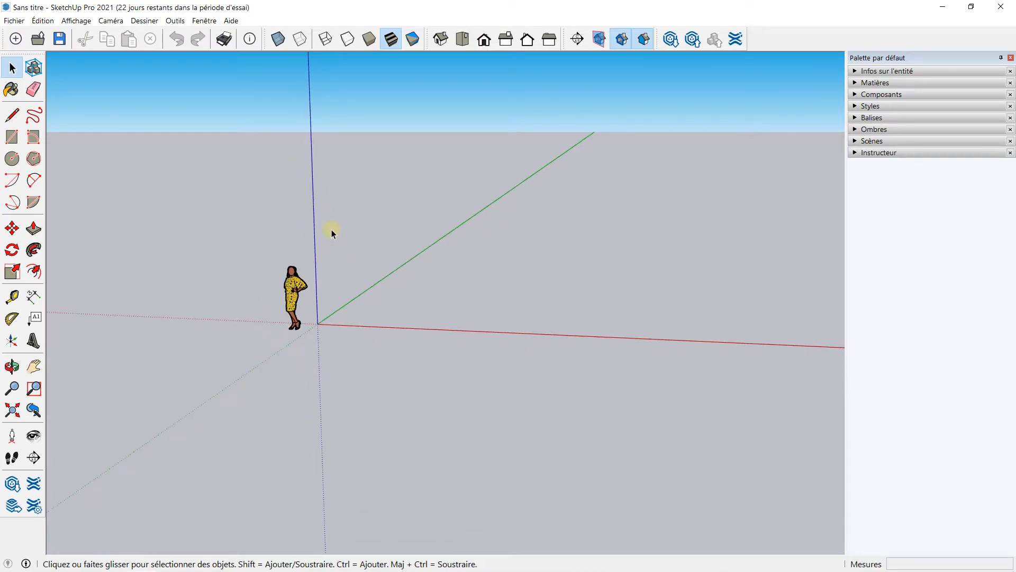
middle_click_drag(358, 209, 431, 183)
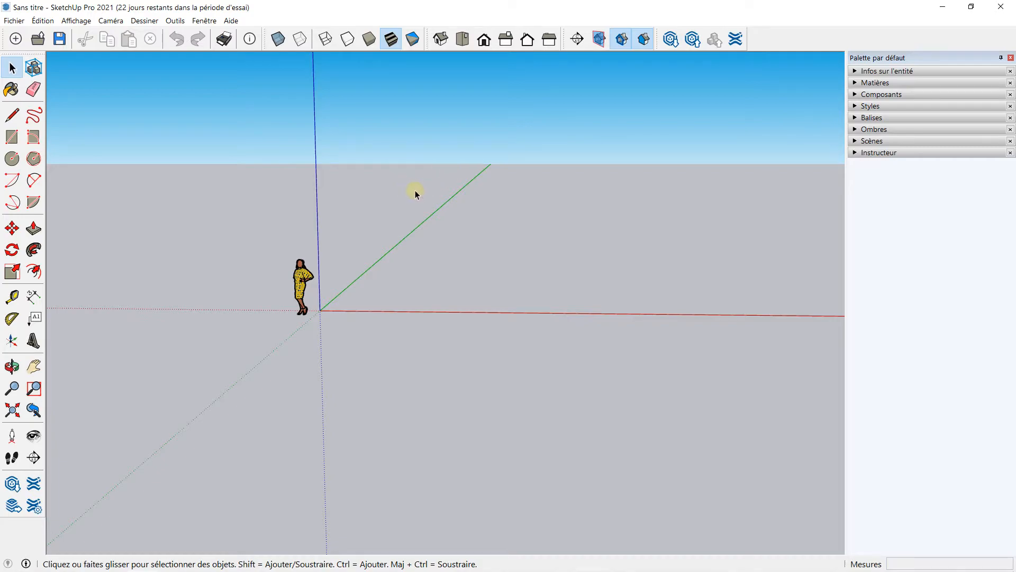
scroll(417, 223, "up", 4)
scroll(418, 224, "down", 3)
scroll(417, 224, "down", 2)
scroll(417, 224, "up", 3)
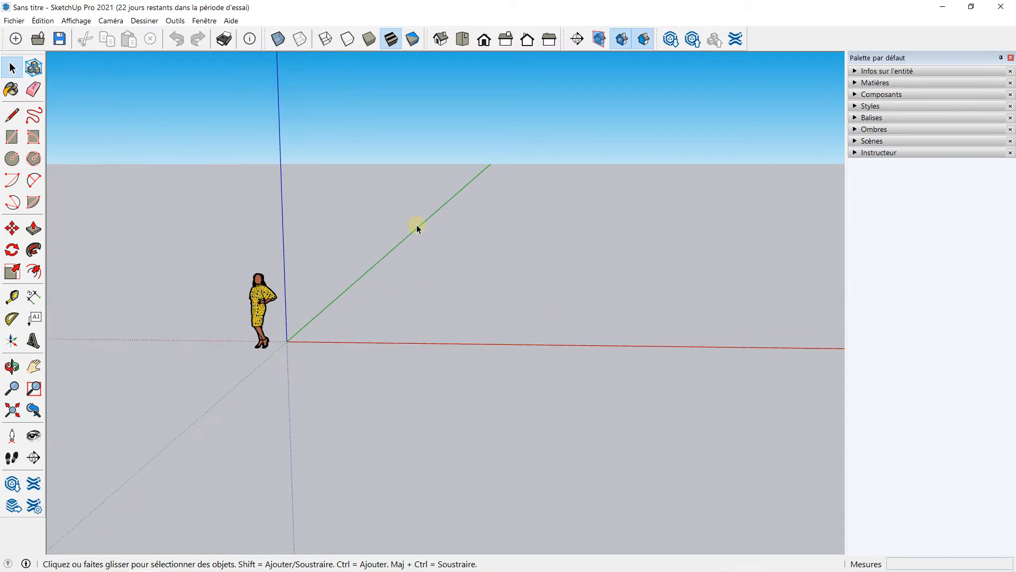
mouse_move(418, 228)
middle_mouse_down()
mouse_move(399, 206)
mouse_move(431, 208)
mouse_move(355, 234)
mouse_move(377, 170)
mouse_move(545, 164)
mouse_move(547, 303)
mouse_move(360, 274)
mouse_move(427, 163)
mouse_move(511, 288)
mouse_move(363, 256)
mouse_move(459, 182)
mouse_move(404, 268)
mouse_move(402, 218)
mouse_move(461, 212)
mouse_move(419, 218)
mouse_move(425, 223)
middle_mouse_up()
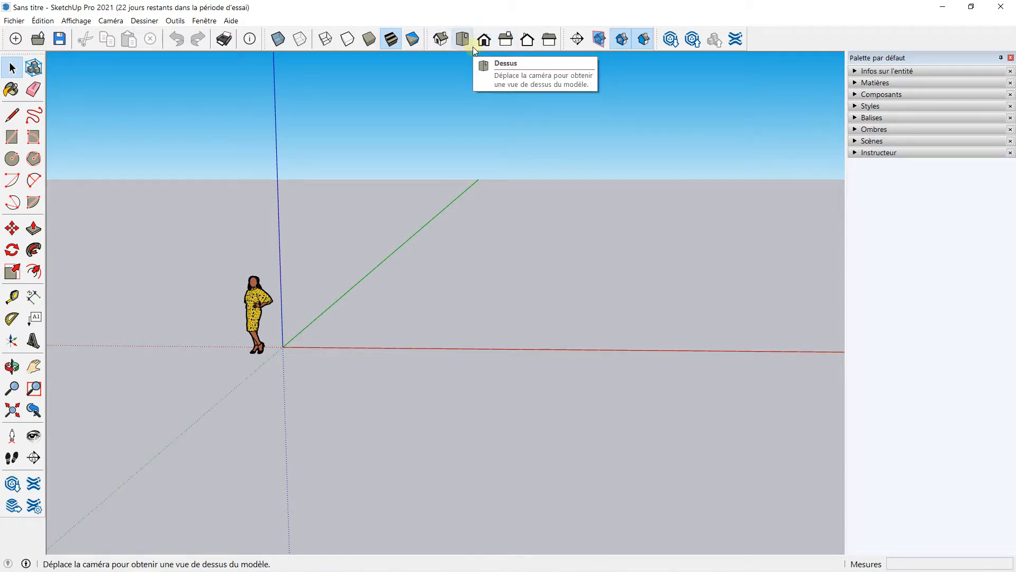
Switch the camera through the isometric, top, front, right, back and left standard views
left_click(439, 46)
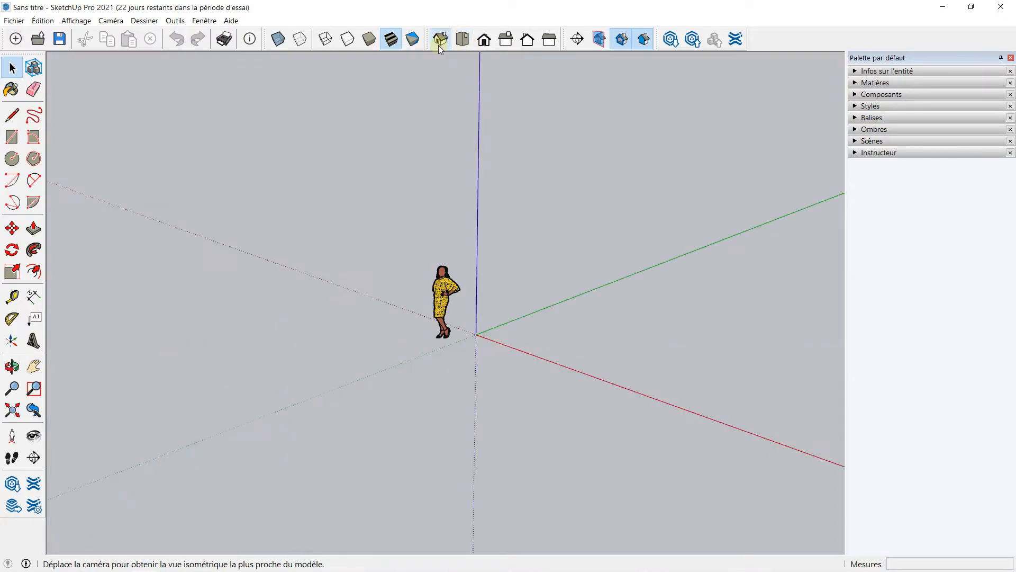
left_click(462, 45)
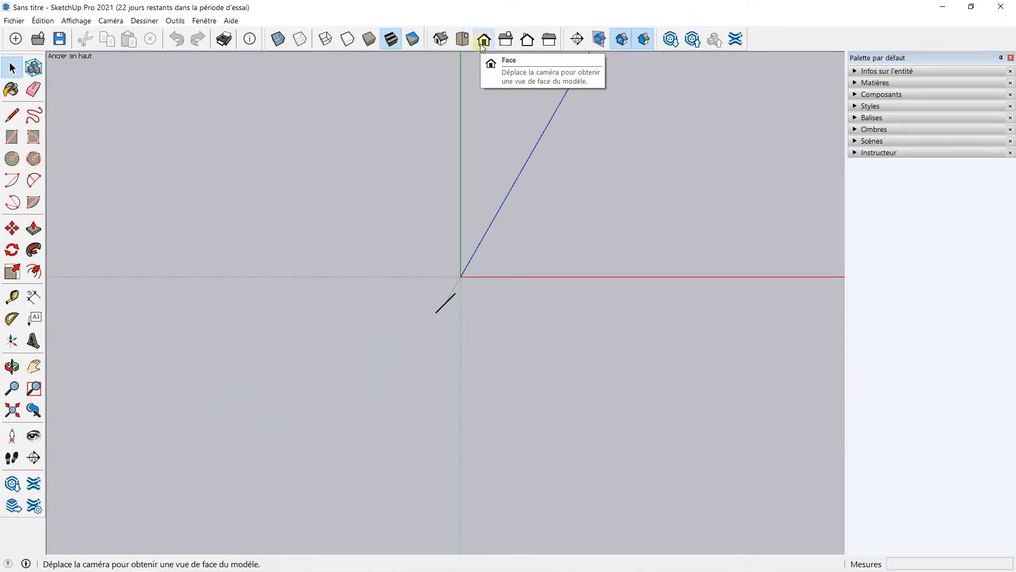
left_click(483, 45)
left_click(506, 47)
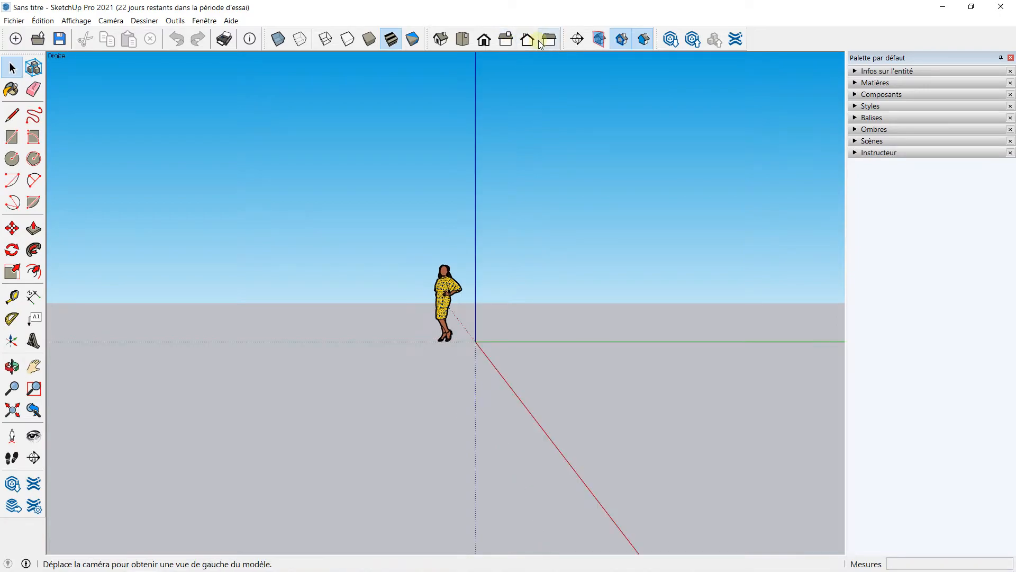
left_click(538, 44)
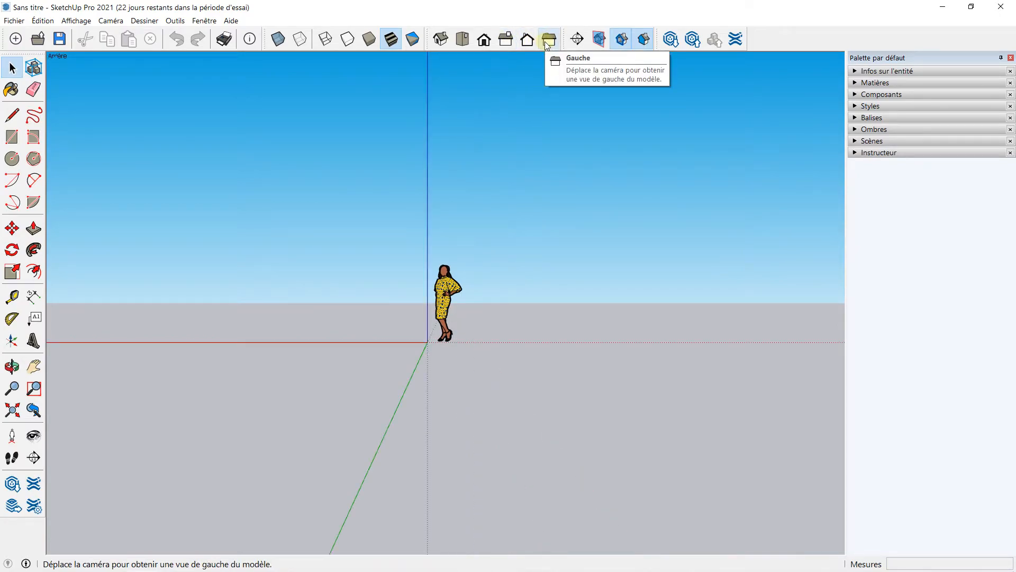
left_click(549, 41)
Draw a 6 m by 4 m rectangle on the ground between the red and green axes
middle_click_drag(507, 158, 483, 181)
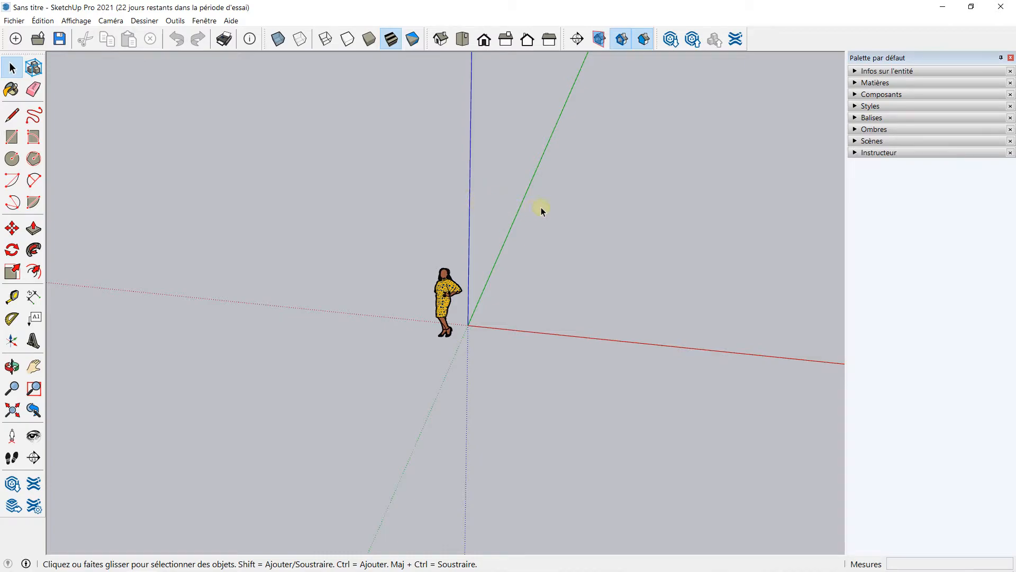
middle_click_drag(607, 207, 351, 243, "shift")
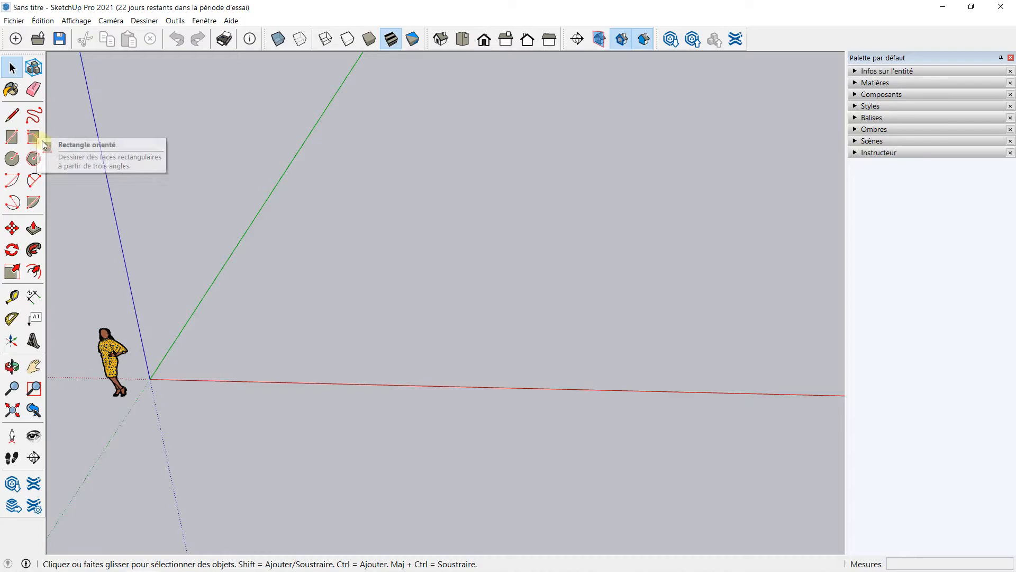
middle_click_drag(142, 154, 144, 153)
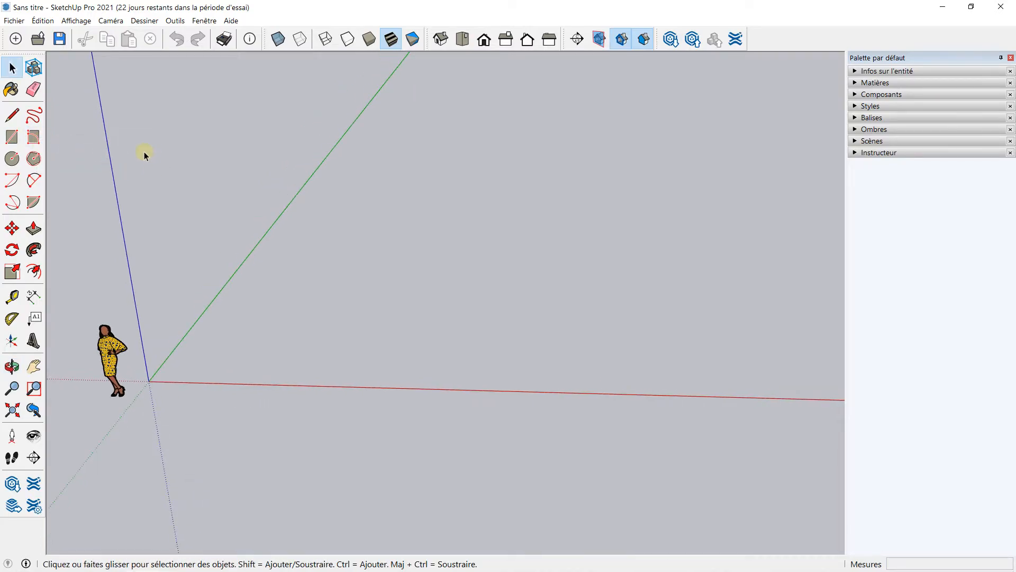
left_click(12, 137)
scroll(265, 262, "up", 1)
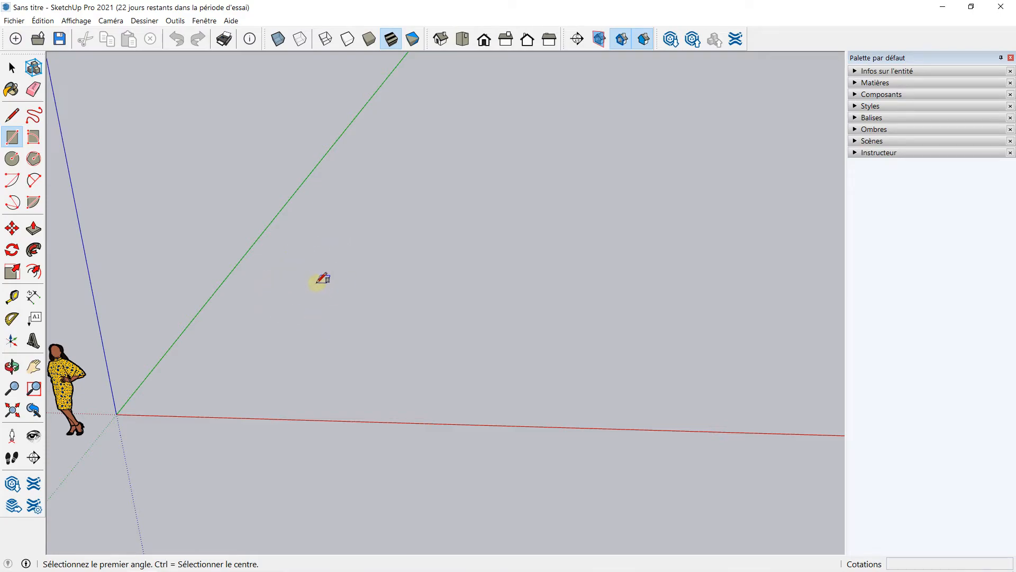
left_click(333, 275)
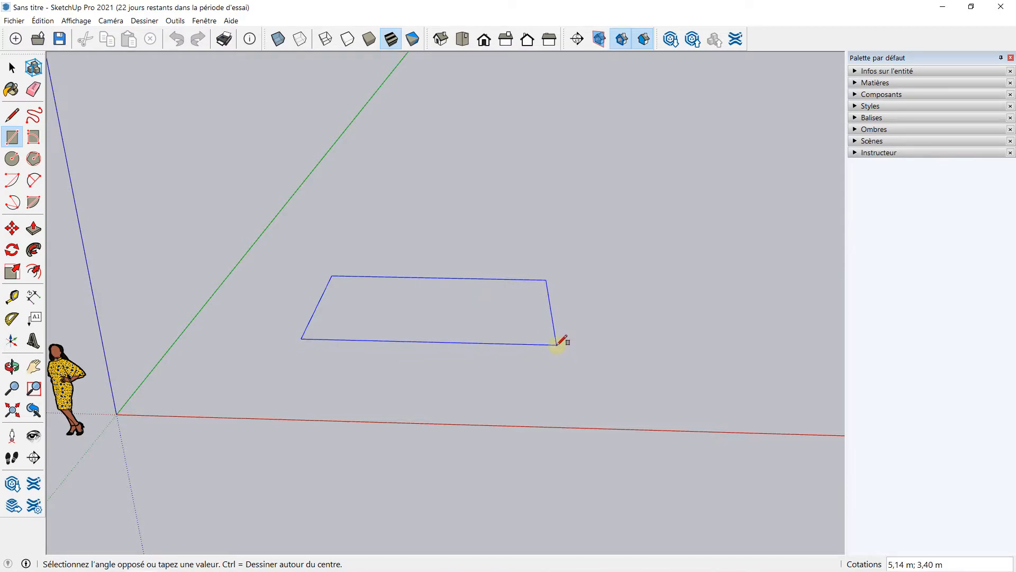
key("Caps_Lock")
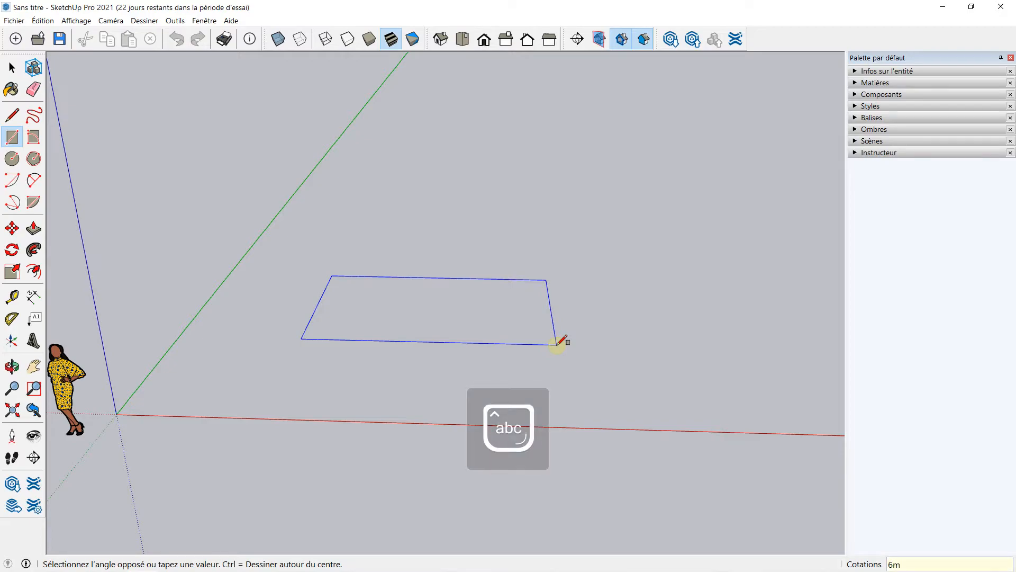
type(";")
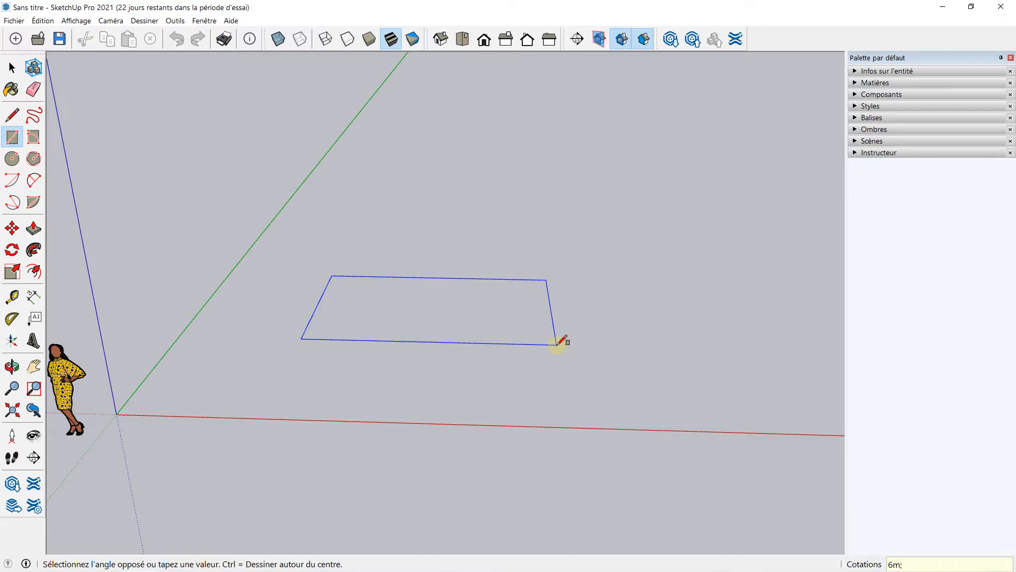
key("Caps_Lock")
left_click(557, 344)
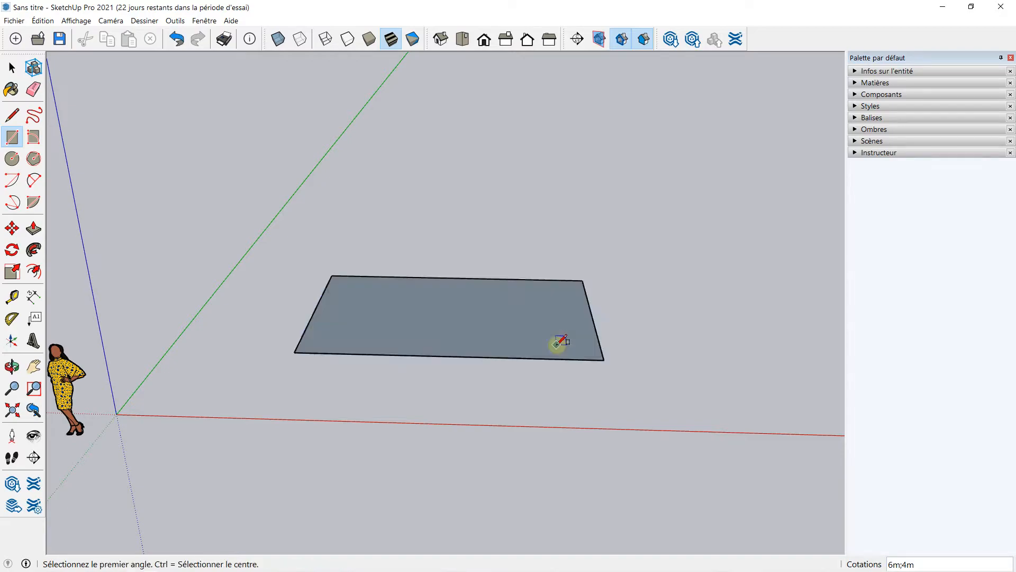
Measure the rectangle's length and width with the Tape Measure tool
scroll(553, 336, "up", 3)
key("o")
left_click_drag(460, 266, 468, 383)
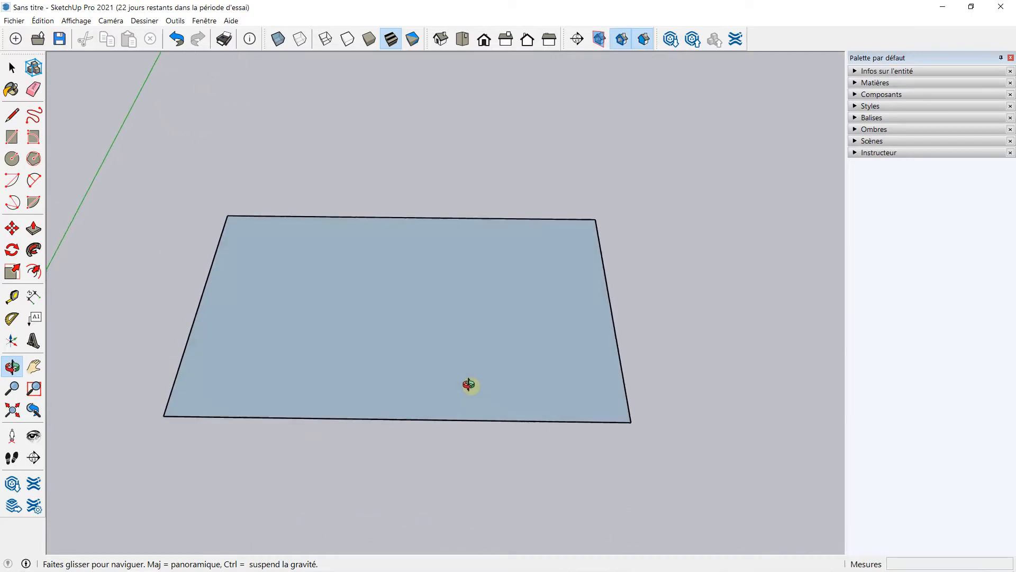
key("r")
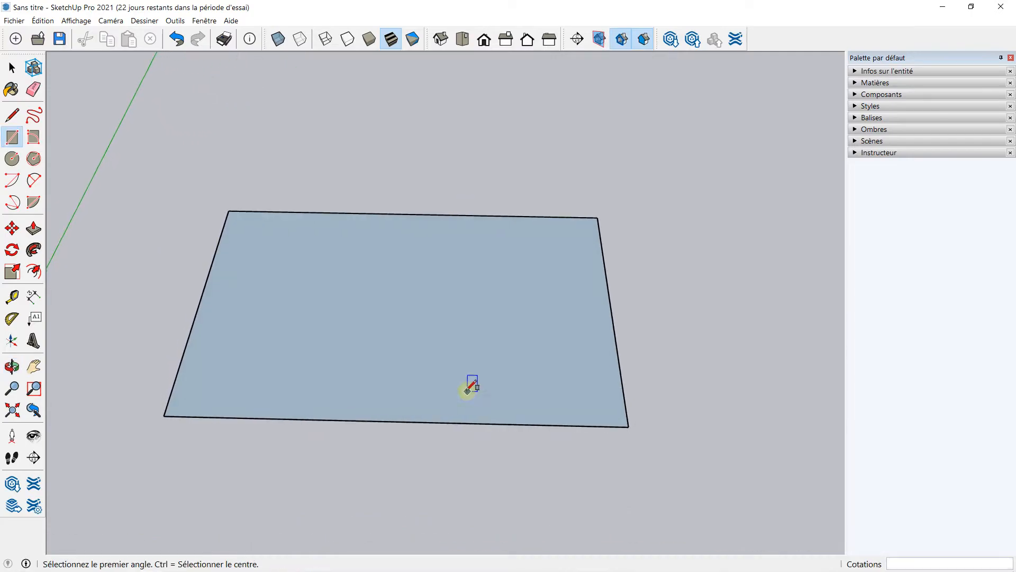
left_click(12, 297)
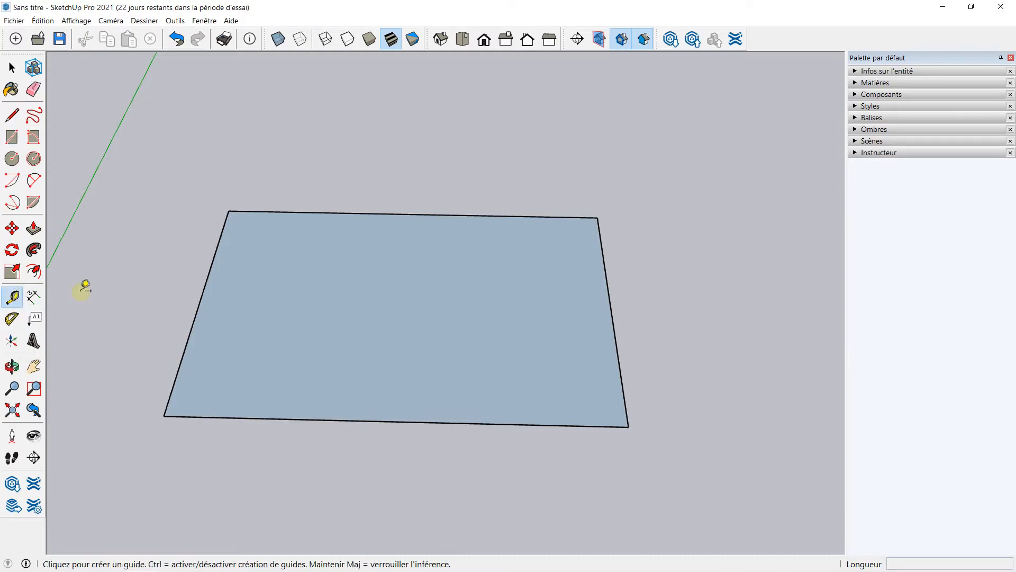
left_click(209, 275)
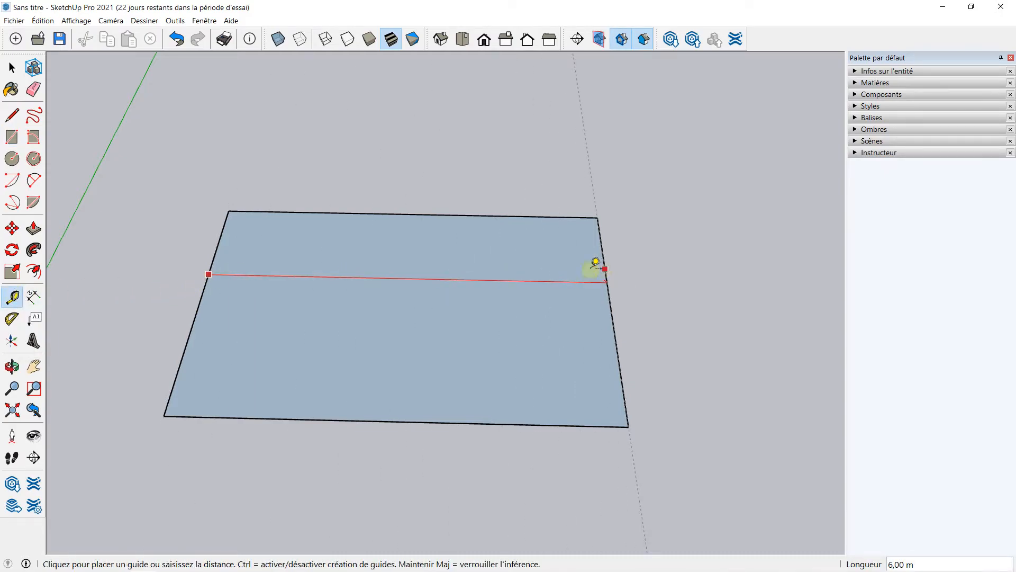
key("Escape")
left_click(310, 212)
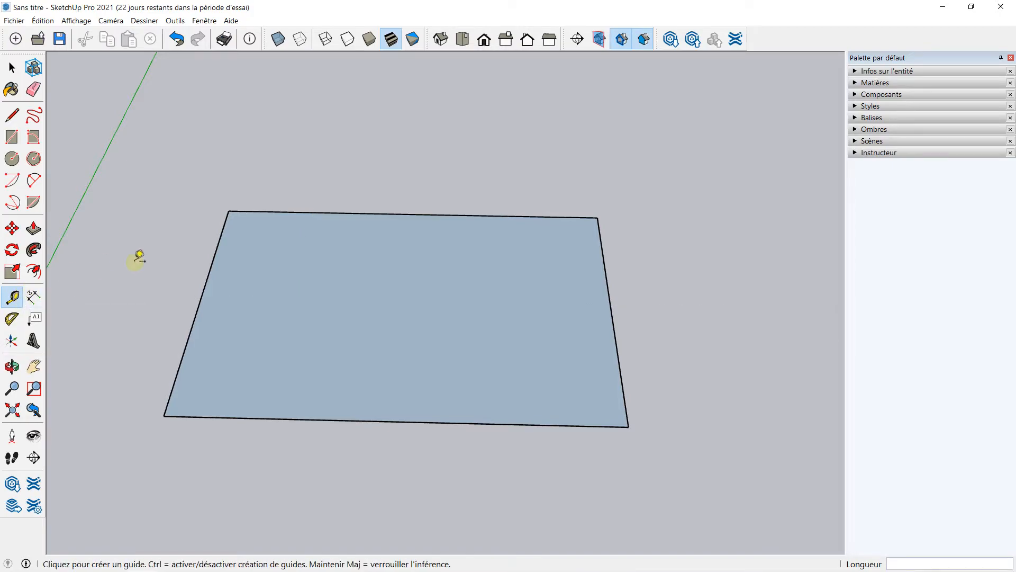
Place a guide parallel to a short edge, about a third of the way across, and another 1 m in from the rear long edge
left_click(217, 248)
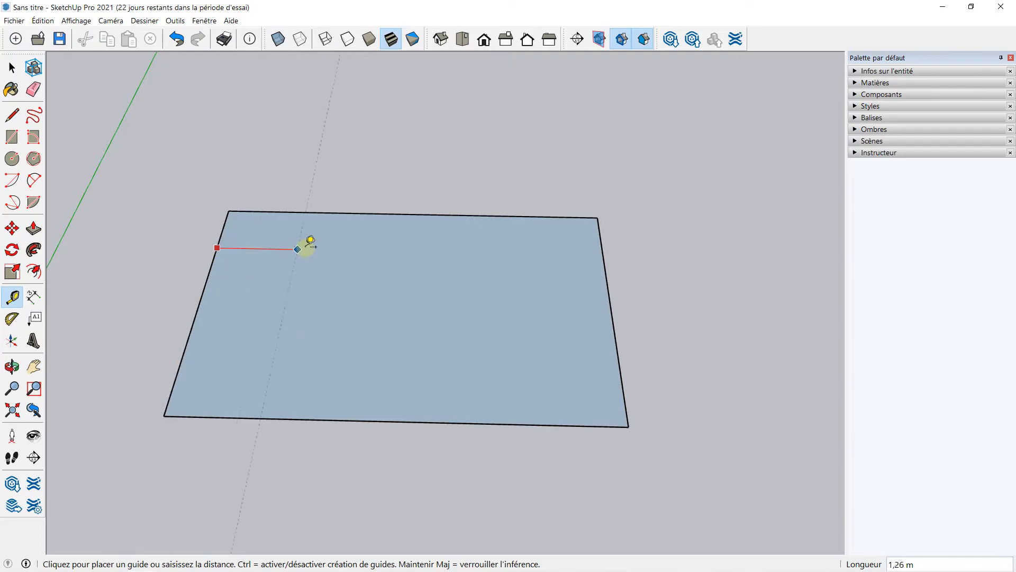
left_click(344, 250)
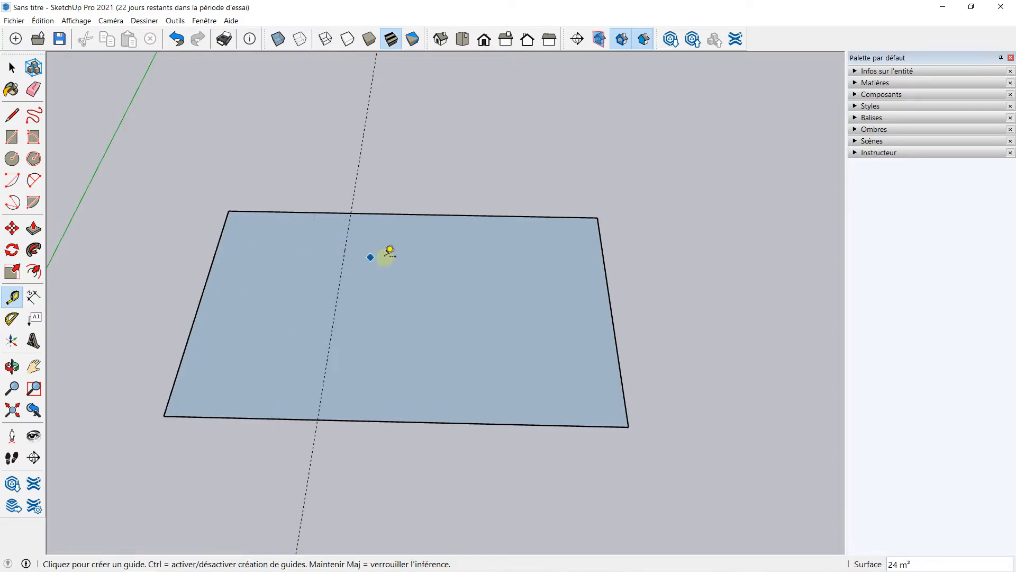
left_click(444, 215)
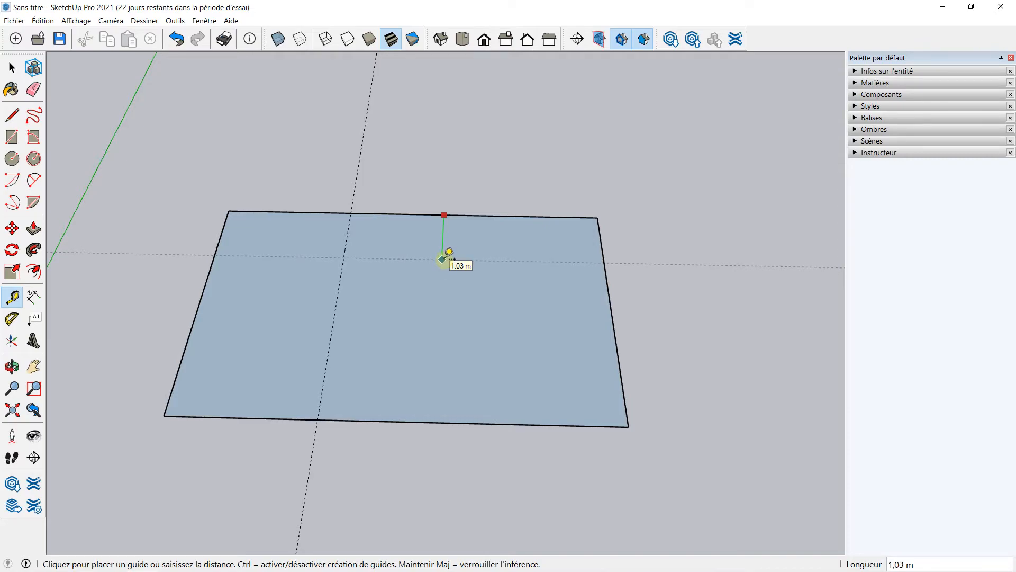
left_click(444, 255)
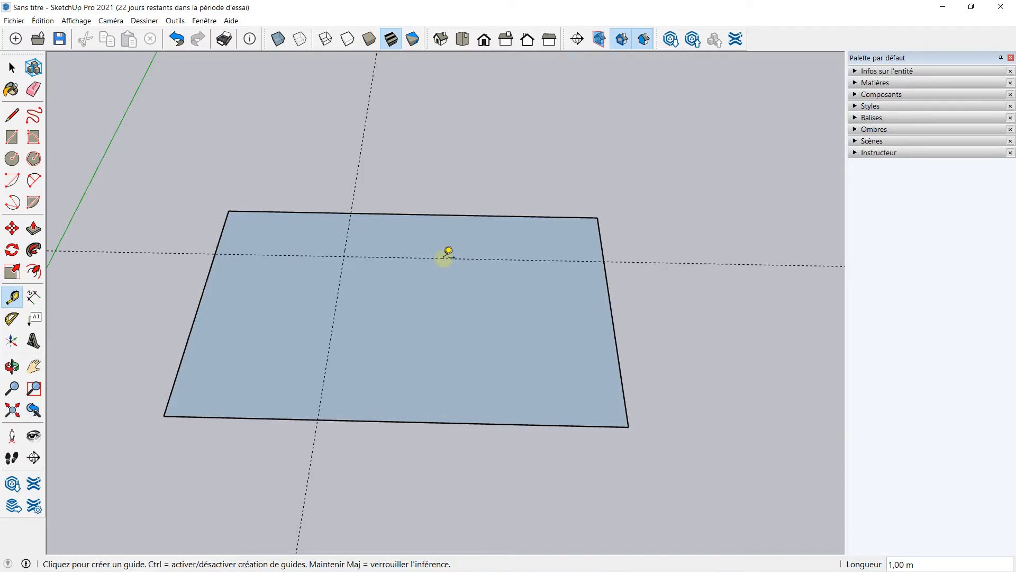
Divide the rectangle into four faces by drawing a line along each guide from edge to edge
left_click(13, 119)
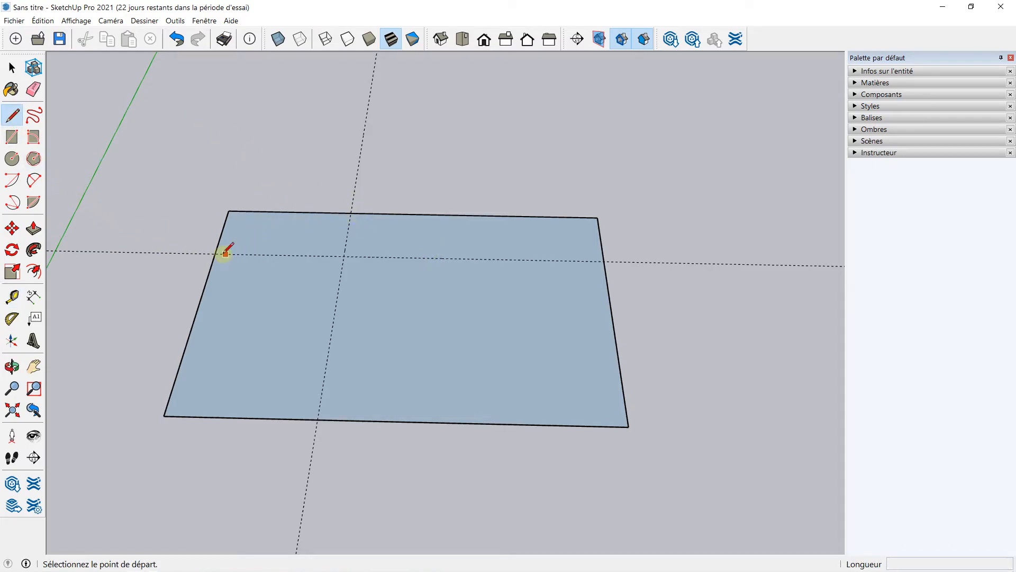
left_click(351, 213)
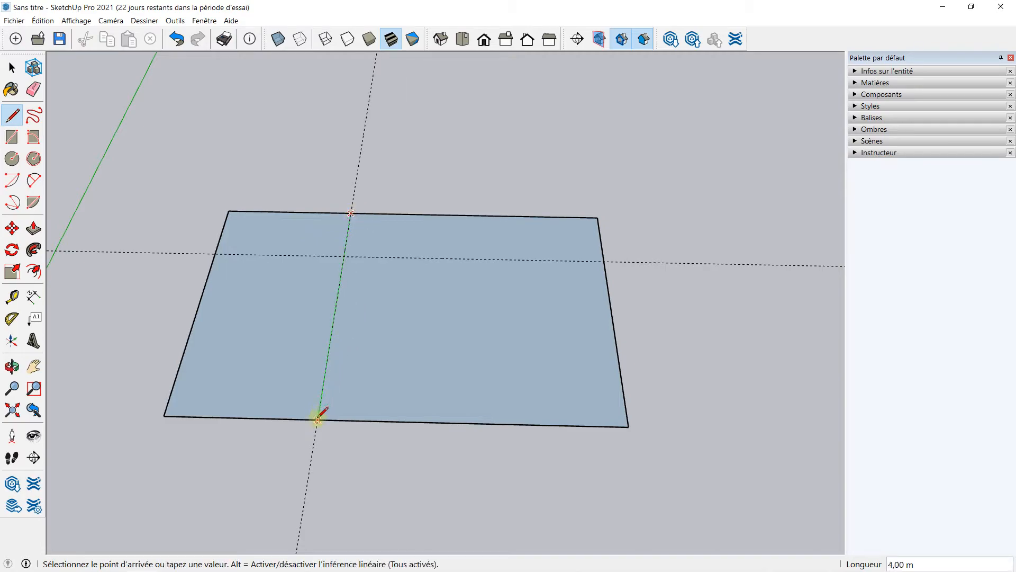
left_click(317, 420)
left_click(15, 39)
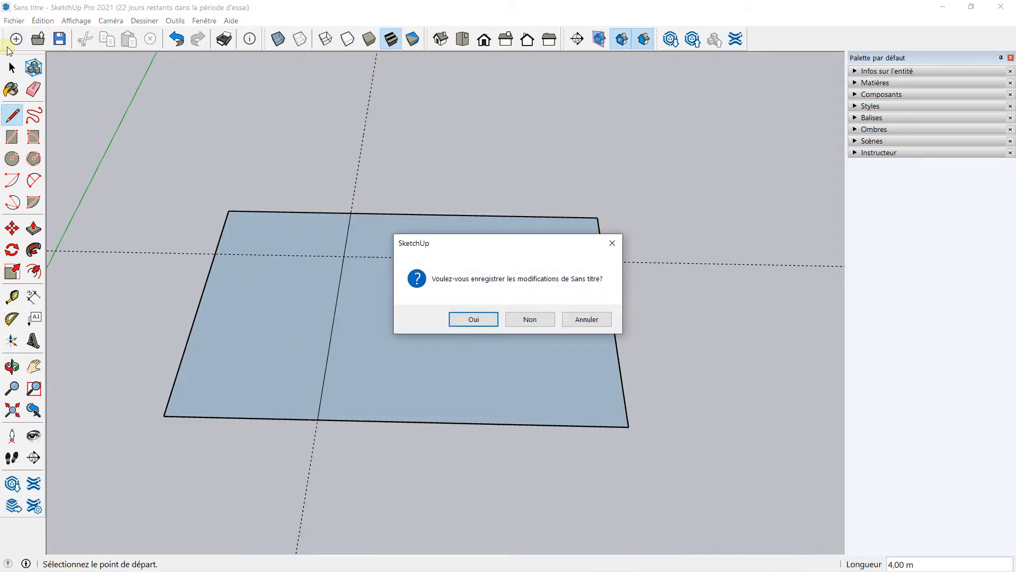
left_click(587, 319)
left_click(214, 254)
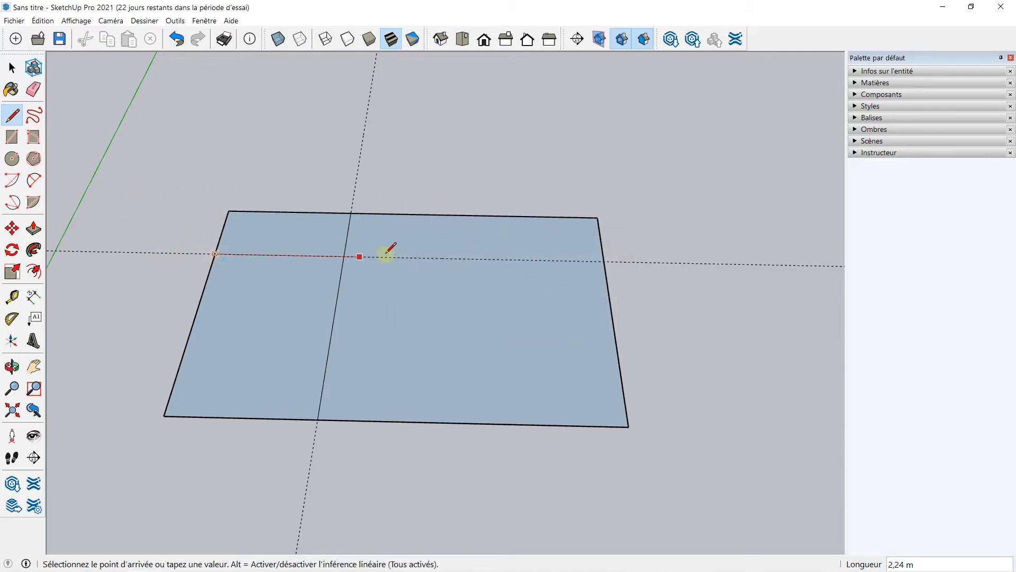
left_click(603, 260)
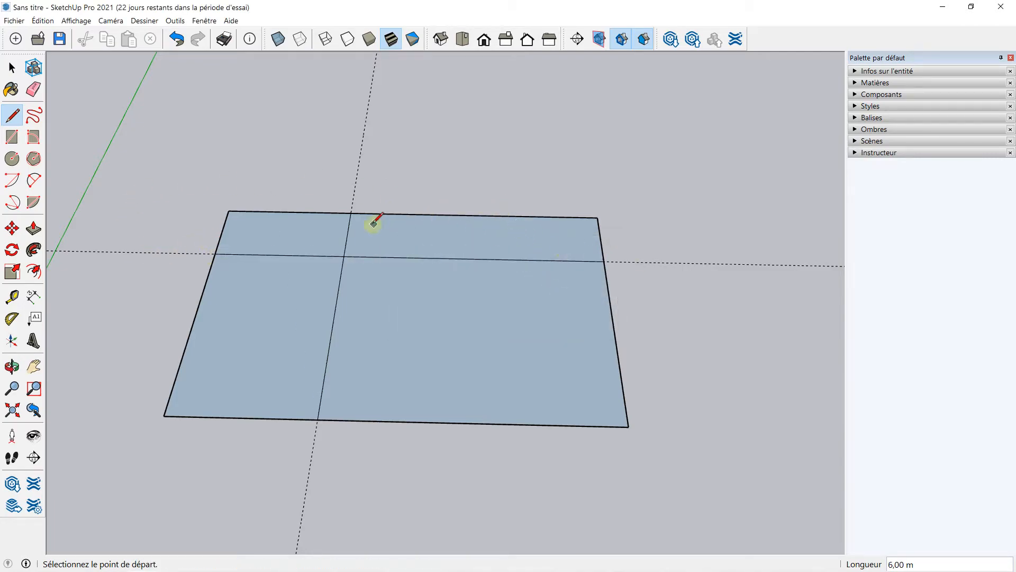
Push/Pull the small rear corner face up about 1.97 m and the long rear strip beside it to a lower height
middle_click_drag(379, 275, 339, 237)
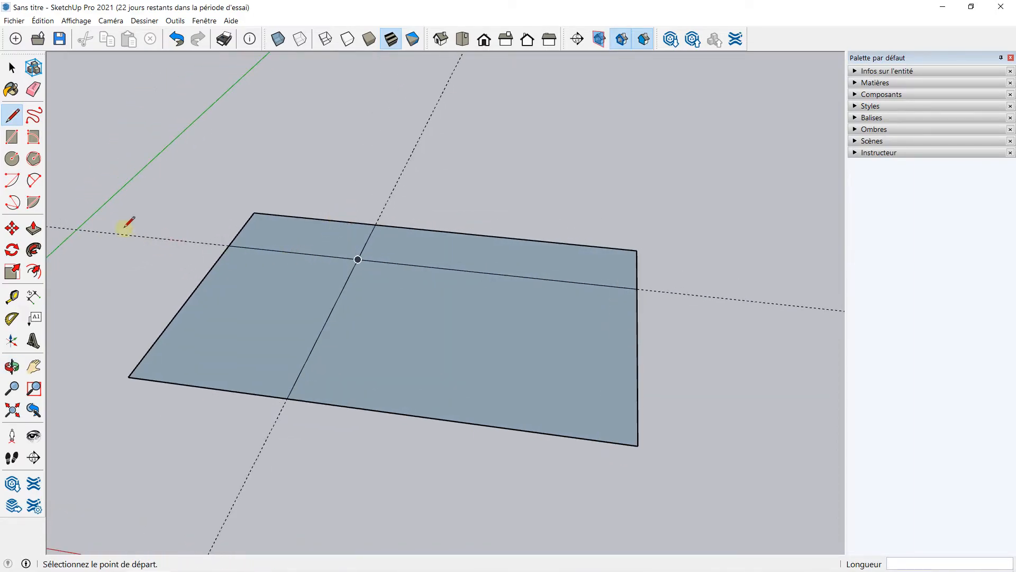
left_click(31, 230)
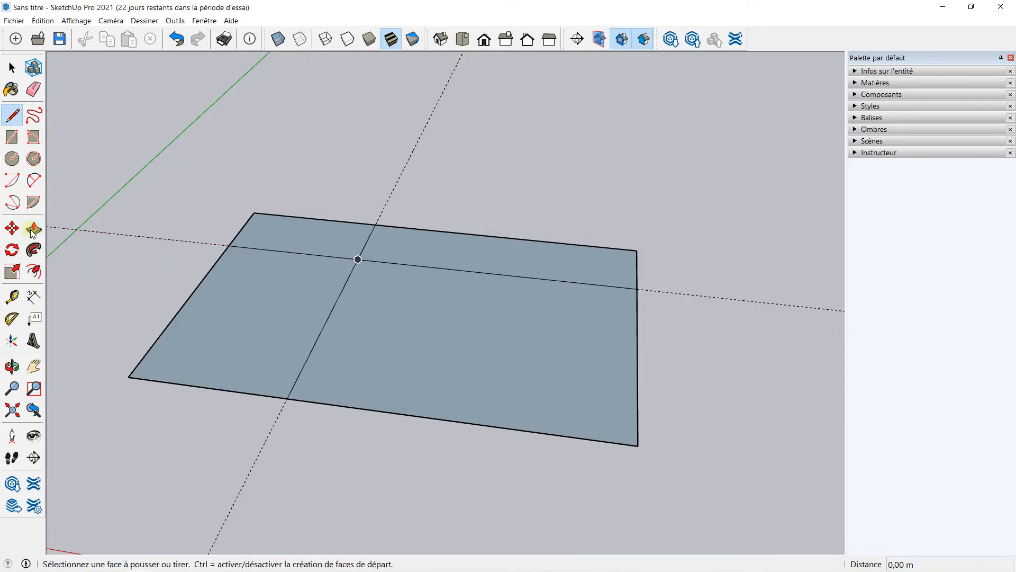
left_click(317, 242)
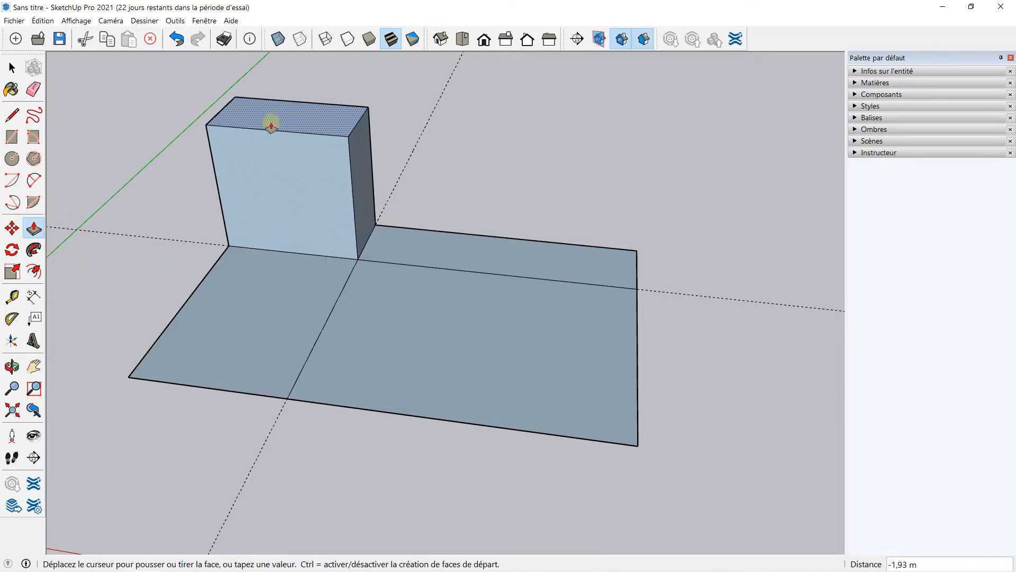
left_click(270, 123)
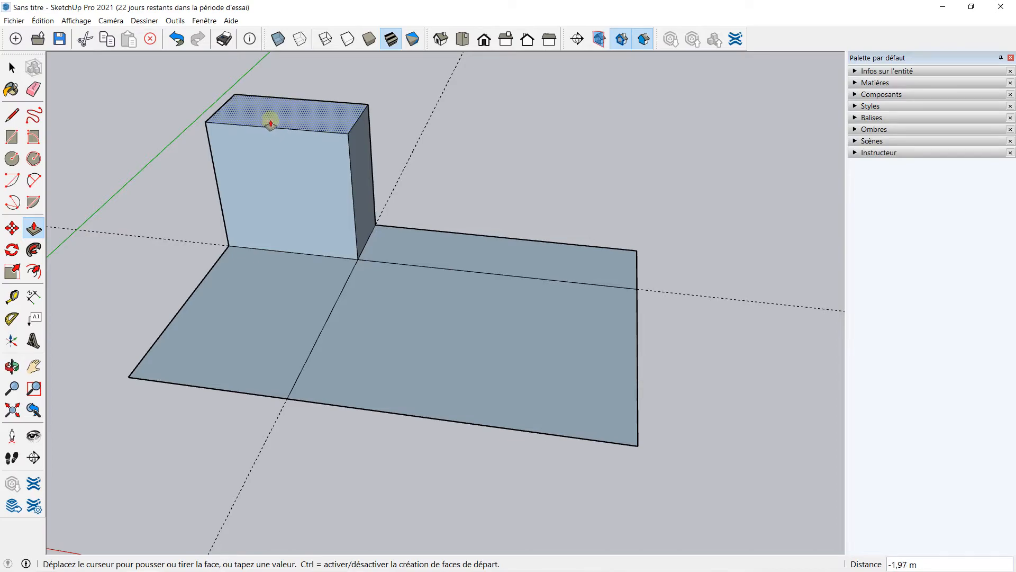
left_click(433, 250)
left_click(418, 203)
Push/Pull the narrower front face up to a low step and the large front face up about 0.23 m
left_click(320, 286)
left_click(307, 263)
left_click(409, 345)
left_click(404, 332)
Raise the long rear block by about 0.24 m more and the tall corner block by about 0.57 m more
scroll(406, 320, "down", 3)
middle_click_drag(409, 309, 532, 274)
key("p")
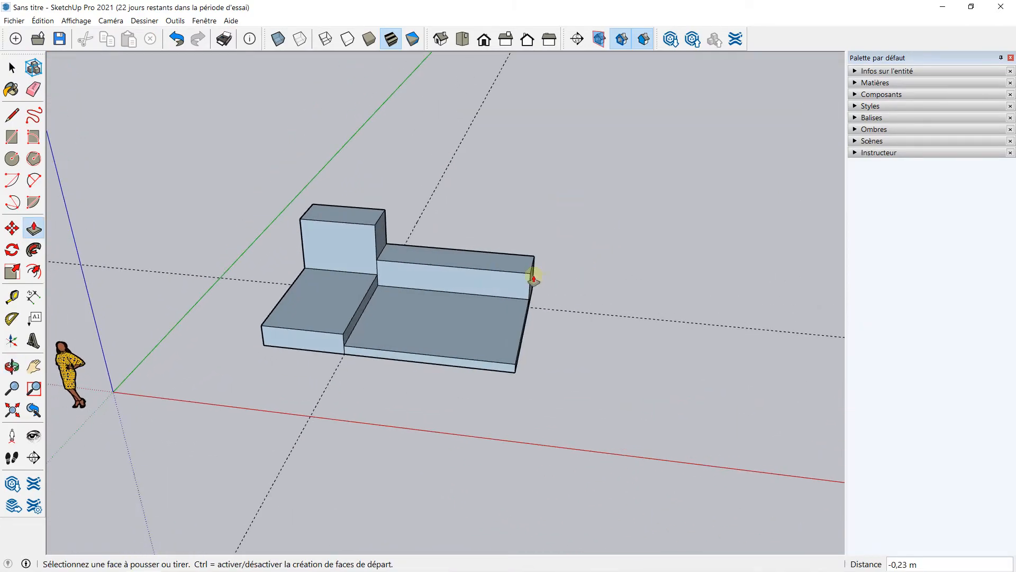
scroll(481, 258, "up", 2)
left_click(476, 258)
left_click(462, 245)
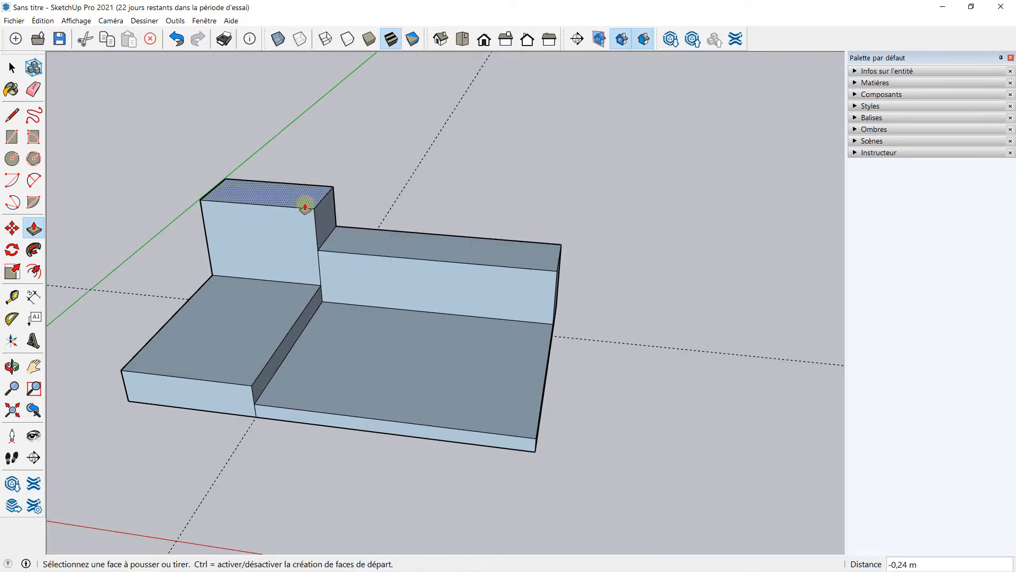
left_click(305, 206)
left_click(300, 177)
Draw a circle with a radius of about 0.63 m on the ground beside the stepped volume, clear of the large front block
middle_click_drag(288, 204, 313, 245)
scroll(421, 247, "down", 3)
middle_click_drag(476, 249, 353, 247, "shift")
scroll(354, 248, "up", 1)
middle_click_drag(280, 244, 292, 215)
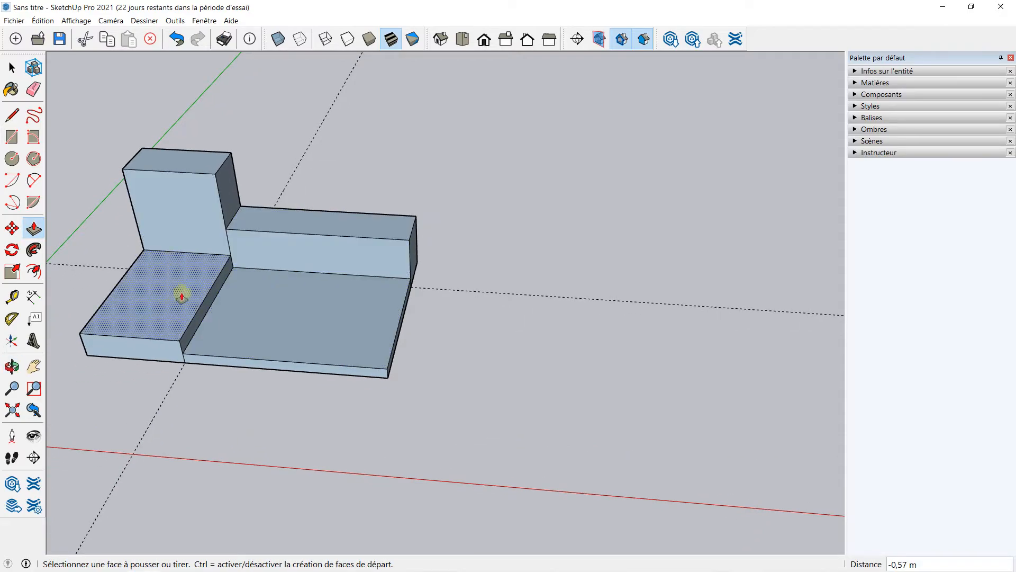
left_click(15, 161)
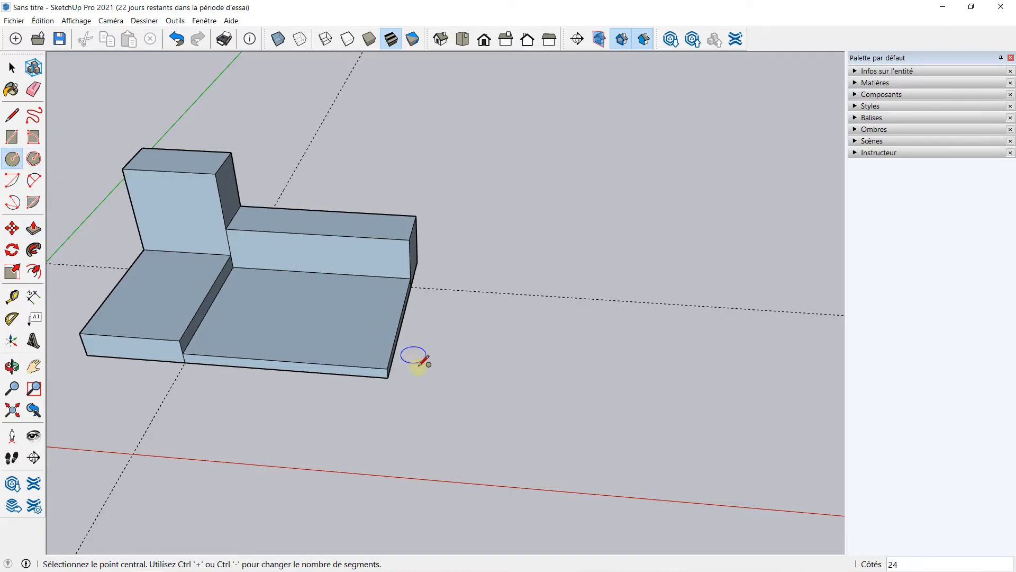
left_click(490, 365)
left_click(520, 351)
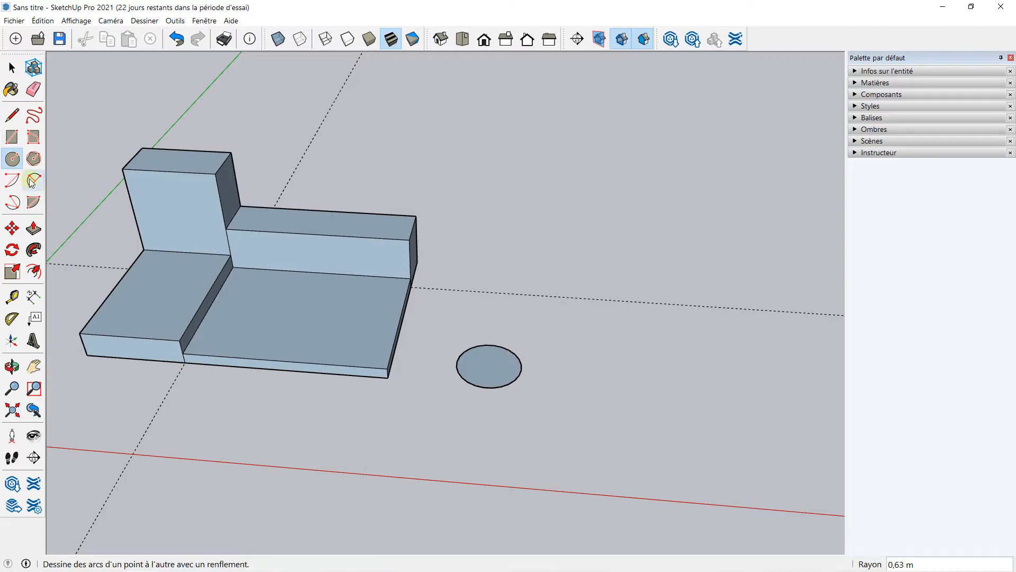
Push/Pull the circle up about 3.33 m into a cylinder
left_click(34, 228)
left_click(512, 355)
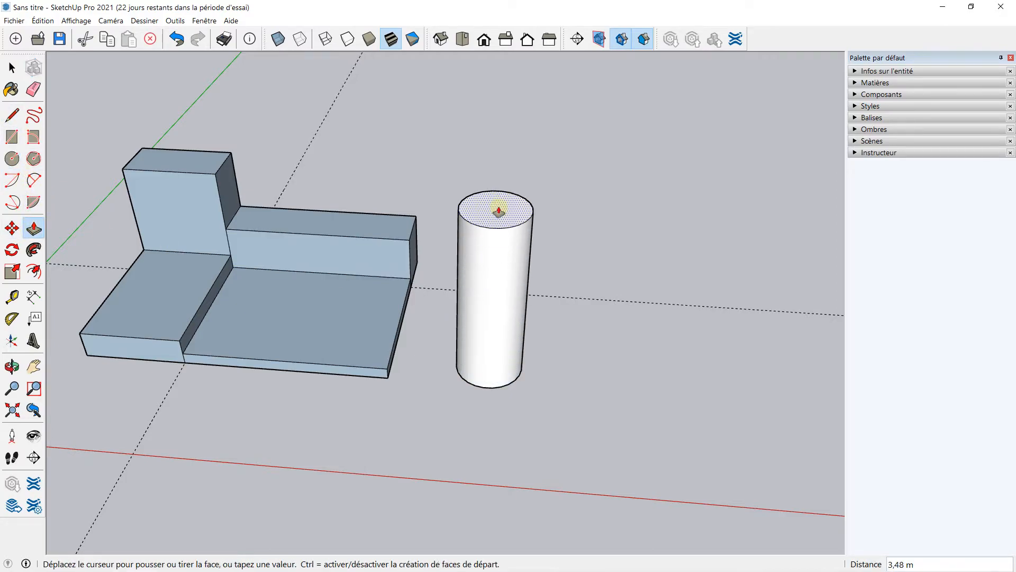
left_click(496, 217)
Examine the available material collections and browse the folders in Matières
middle_click_drag(474, 300, 408, 296)
middle_click_drag(325, 275, 436, 215)
scroll(316, 243, "up", 2)
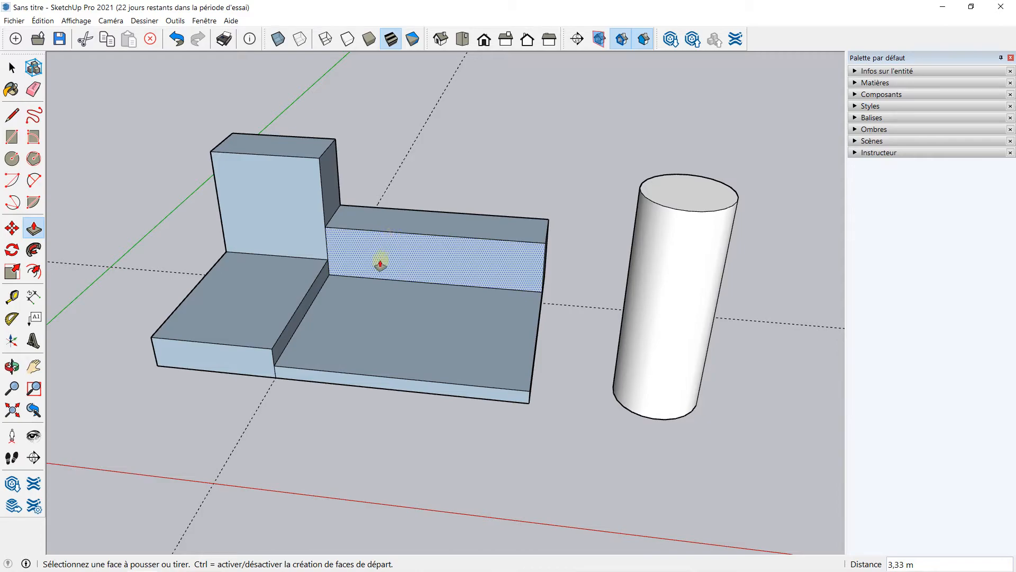
left_click(856, 83)
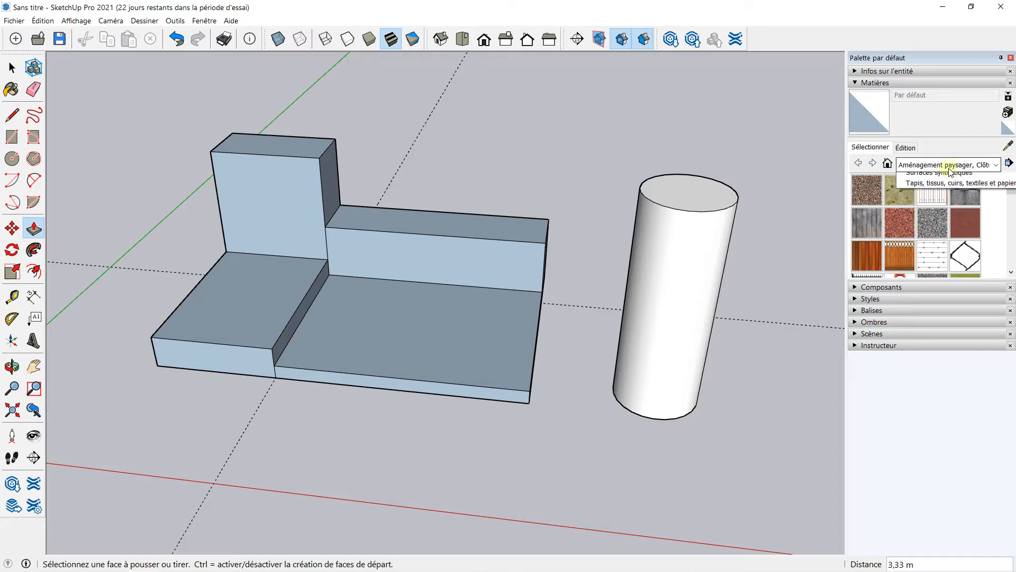
left_click(940, 165)
left_click(932, 180)
left_click(930, 167)
scroll(932, 181, "up", 1)
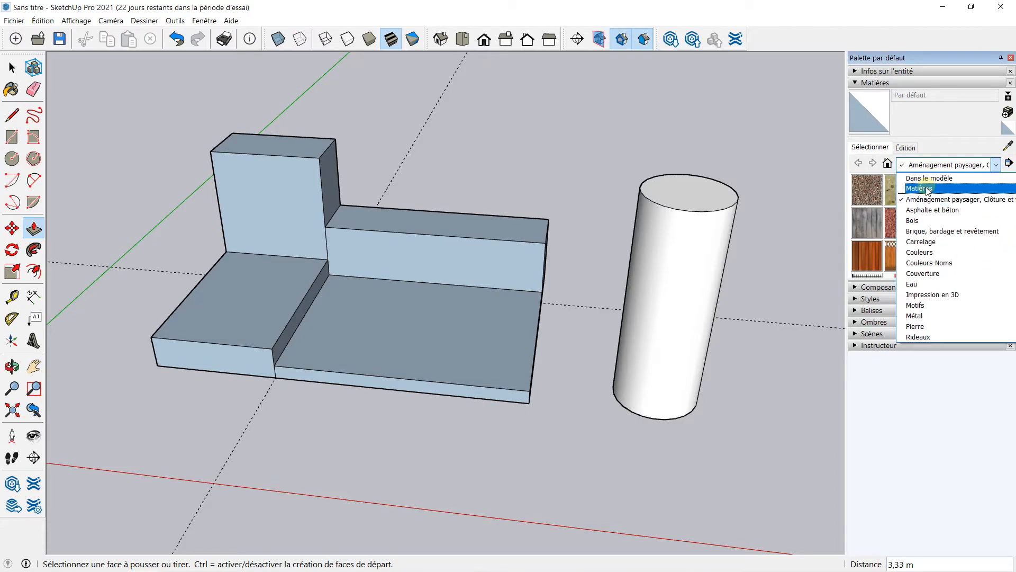
left_click(924, 188)
scroll(912, 204, "down", 3)
scroll(913, 204, "up", 3)
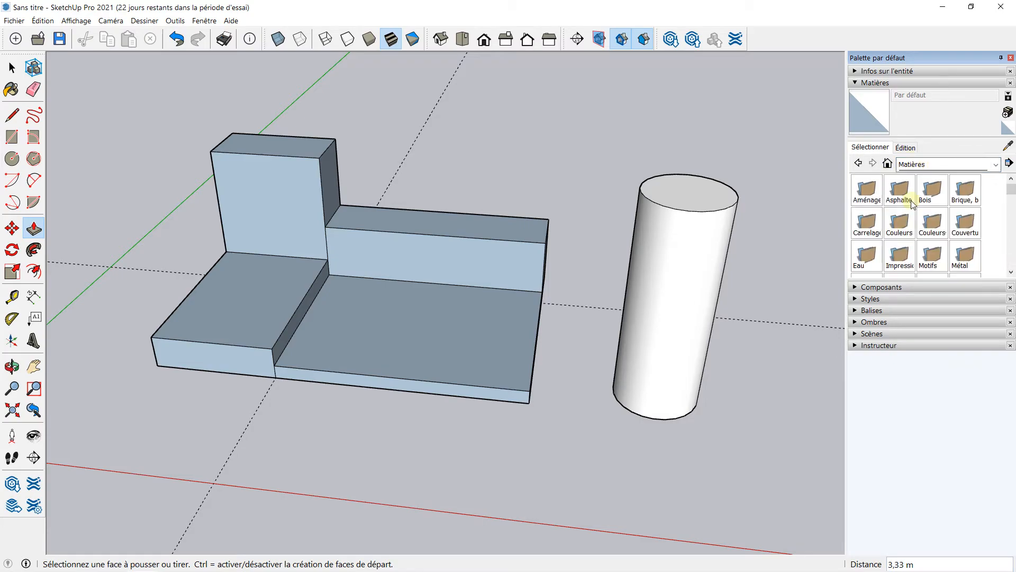
Paint the front sides of the two front blocks blue with Couleur I05 from the Couleurs collection
left_click(930, 168)
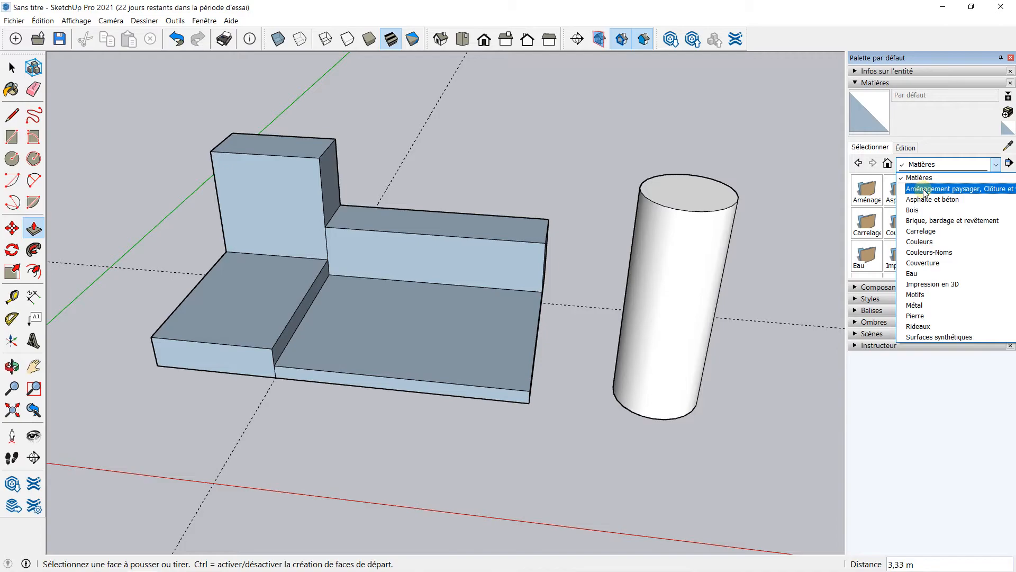
left_click(920, 242)
scroll(879, 222, "down", 6)
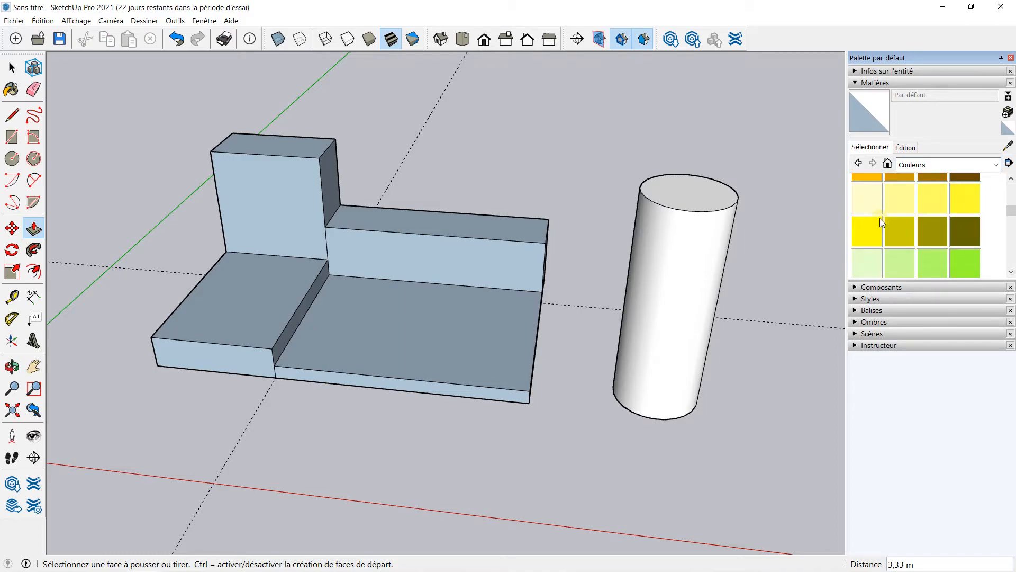
left_click(867, 239)
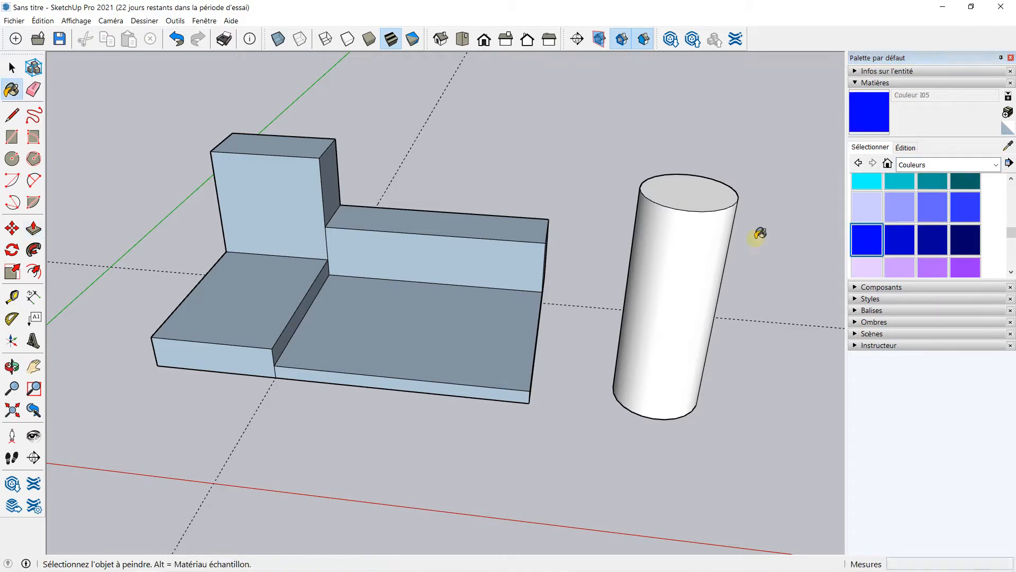
scroll(286, 312, "up", 3)
left_click(255, 373)
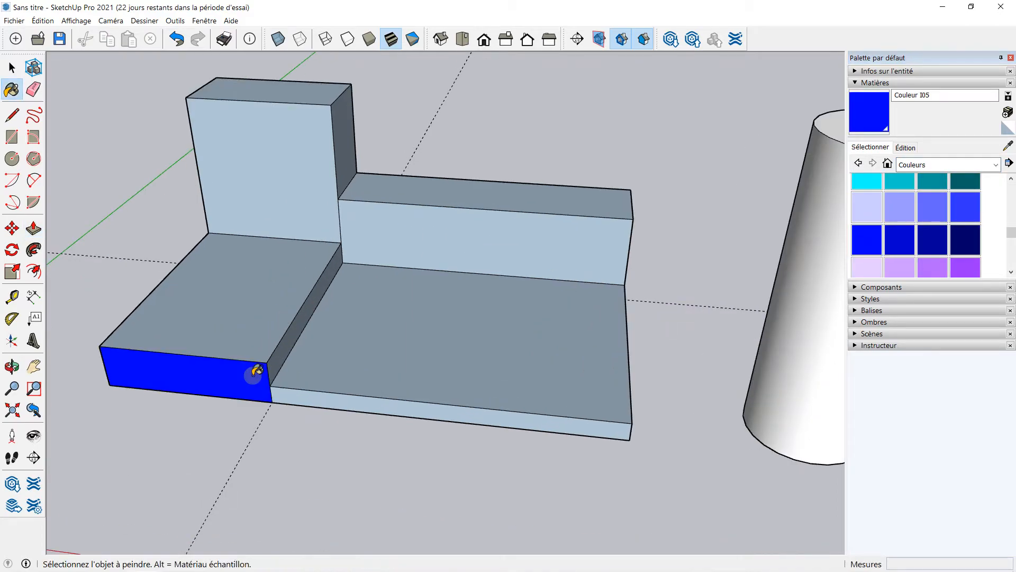
left_click(313, 391)
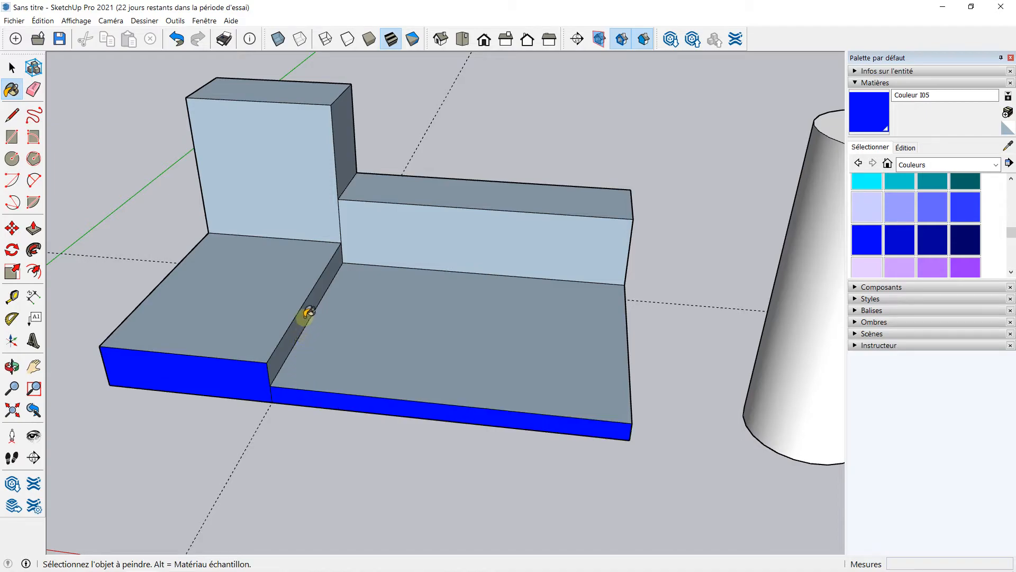
Paint the side face of the step between the two front blocks yellow with Couleur E05
scroll(920, 220, "up", 3)
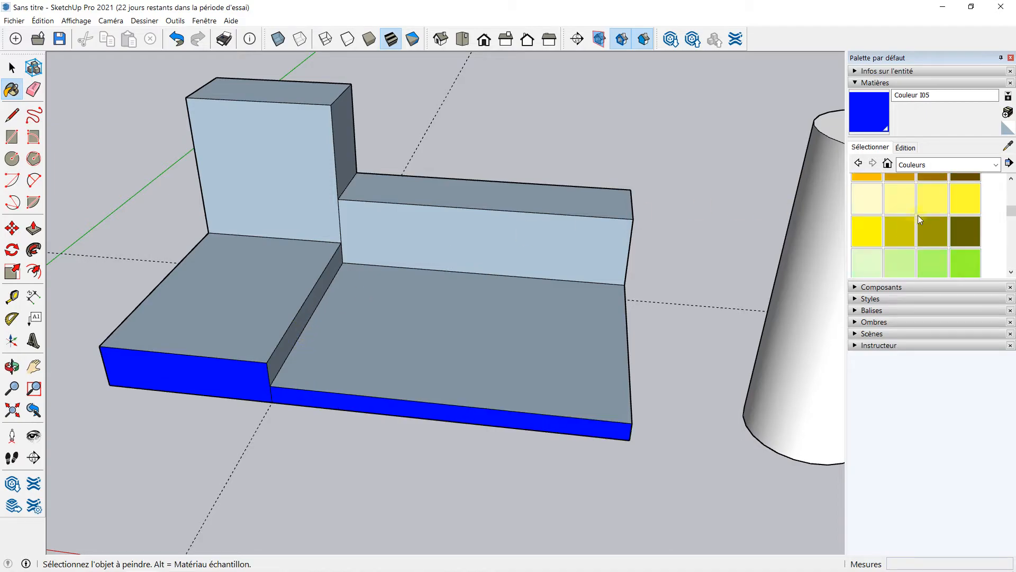
left_click(876, 232)
left_click(320, 293)
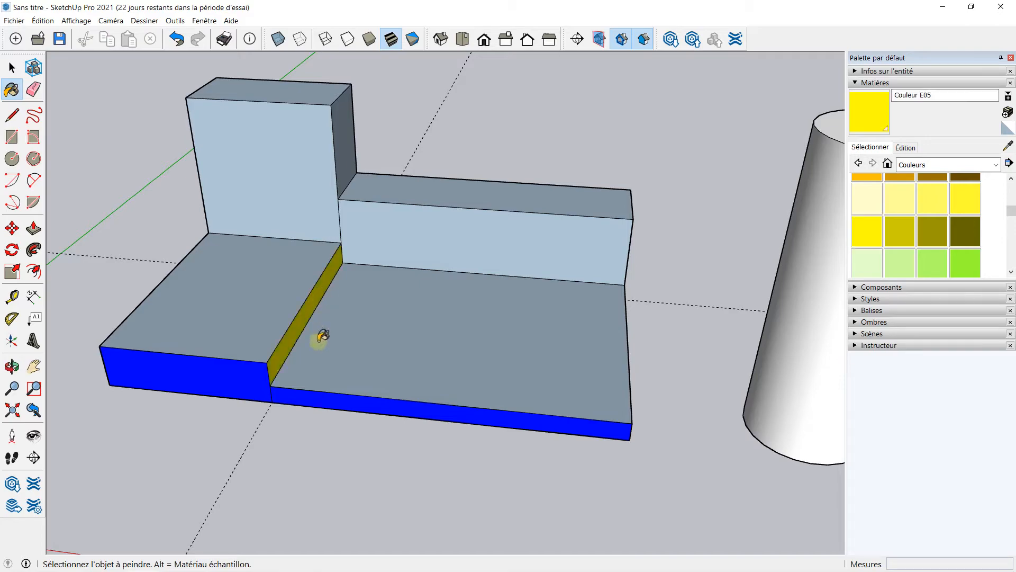
Paint the top of the lower front block with Allée en pavés de pierre from the Aménagement paysager collection
mouse_move(325, 285)
middle_mouse_down()
mouse_move(250, 236)
mouse_move(343, 319)
middle_mouse_up()
scroll(249, 238, "down", 2)
scroll(318, 247, "up", 2)
scroll(904, 201, "down", 1)
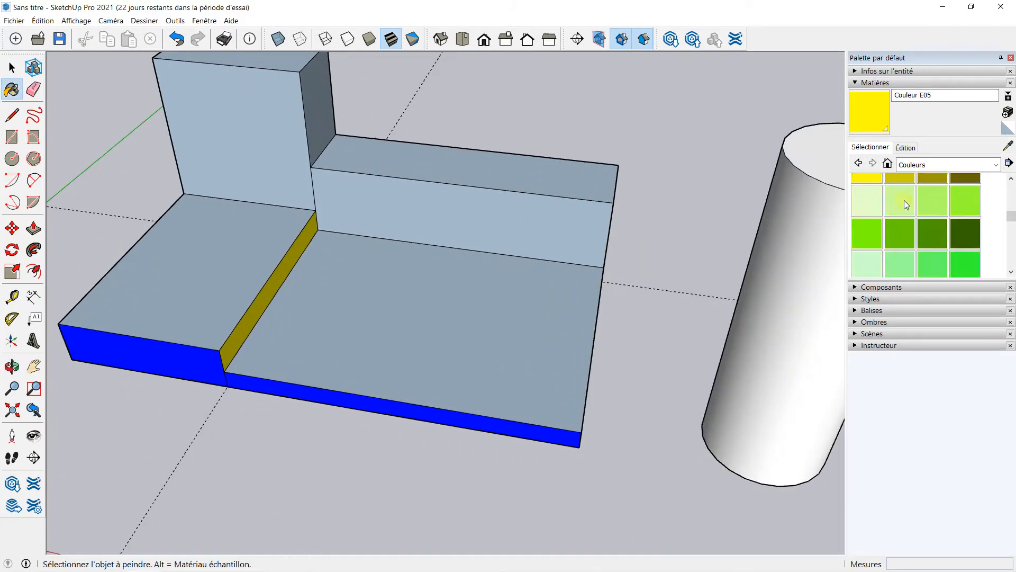
left_click(935, 164)
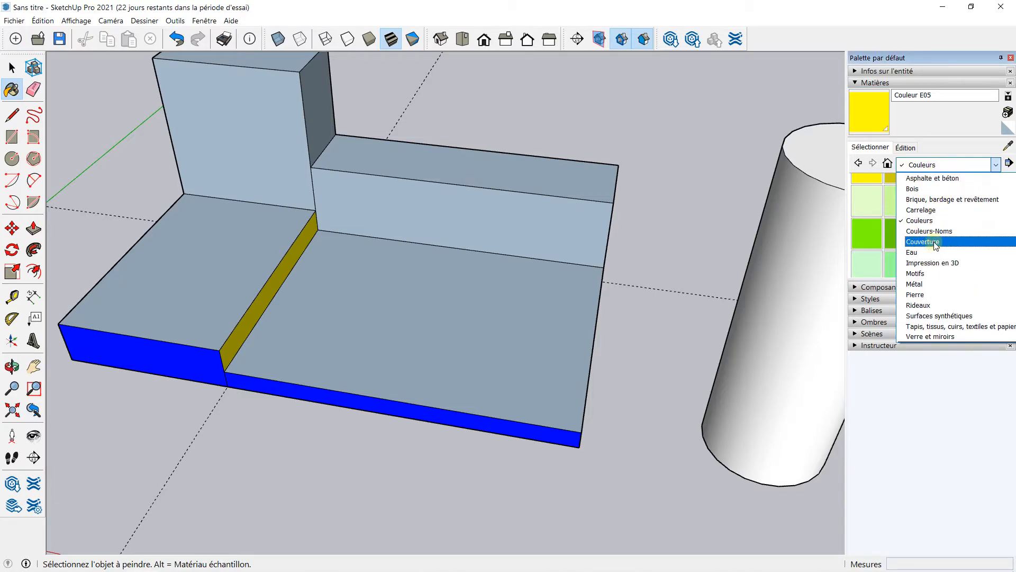
scroll(932, 244, "up", 1)
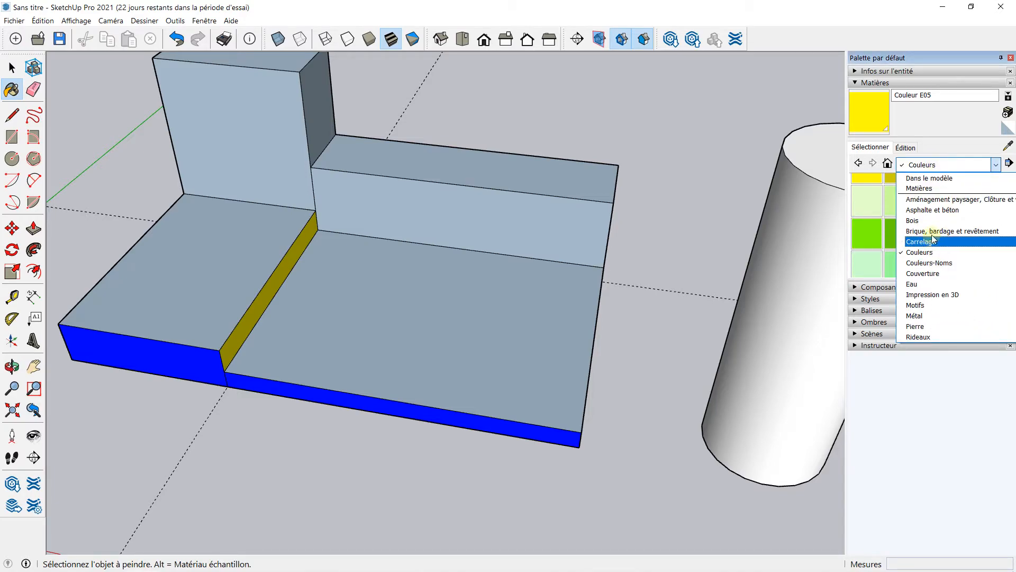
left_click(931, 201)
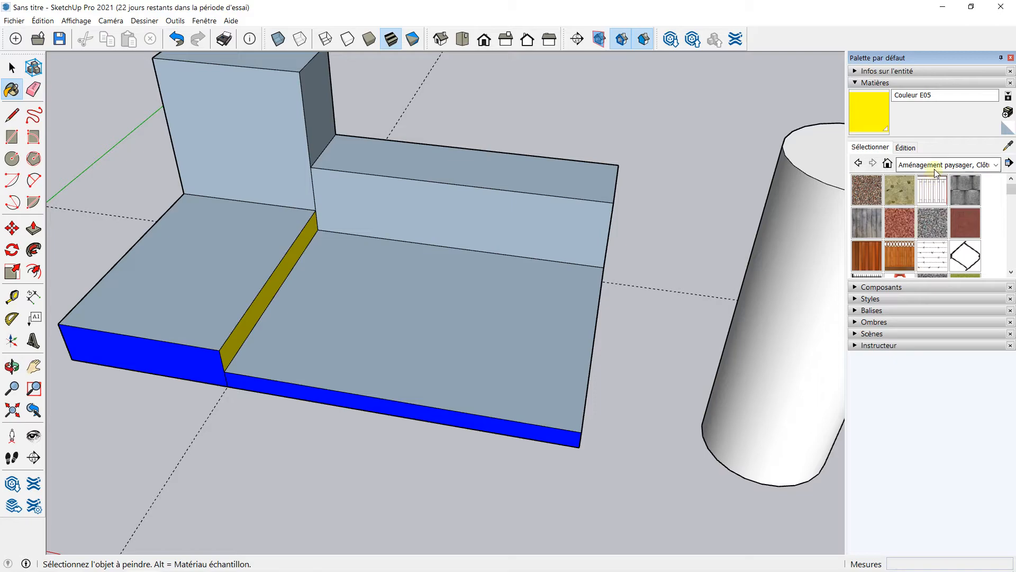
left_click(898, 189)
left_click(465, 274)
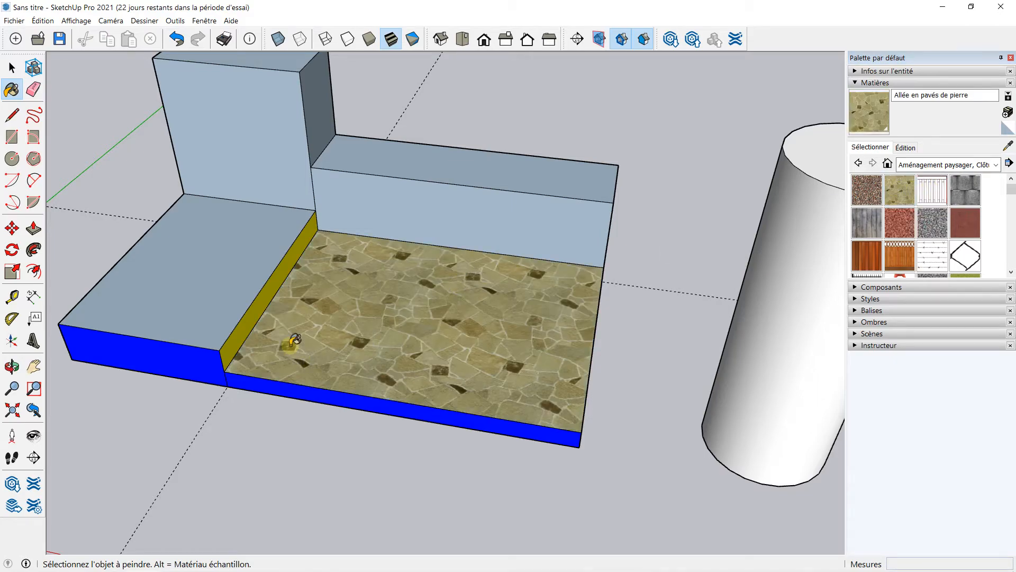
Cover the top of the higher front block with grass, trying Gazon vert clair and settling on Gazon vert foncé
scroll(200, 285, "up", 3)
scroll(201, 284, "down", 2)
scroll(930, 246, "down", 2)
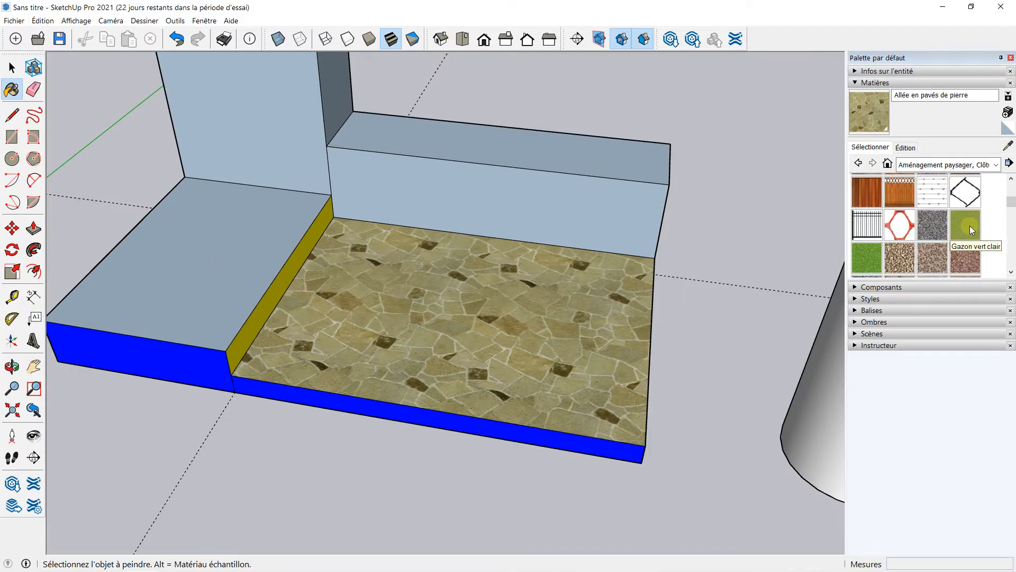
left_click(970, 225)
left_click(226, 280)
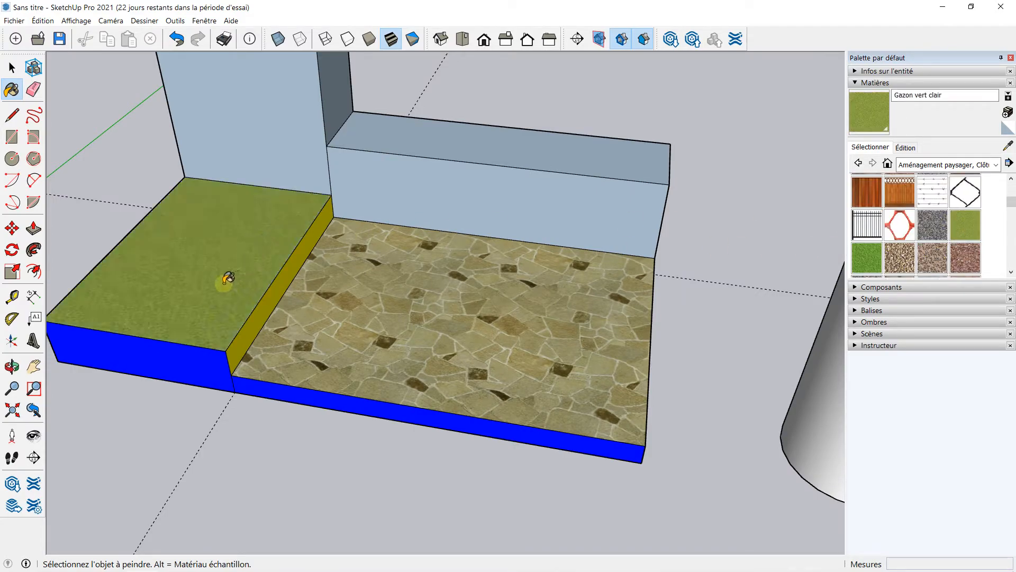
left_click(859, 265)
left_click(255, 248)
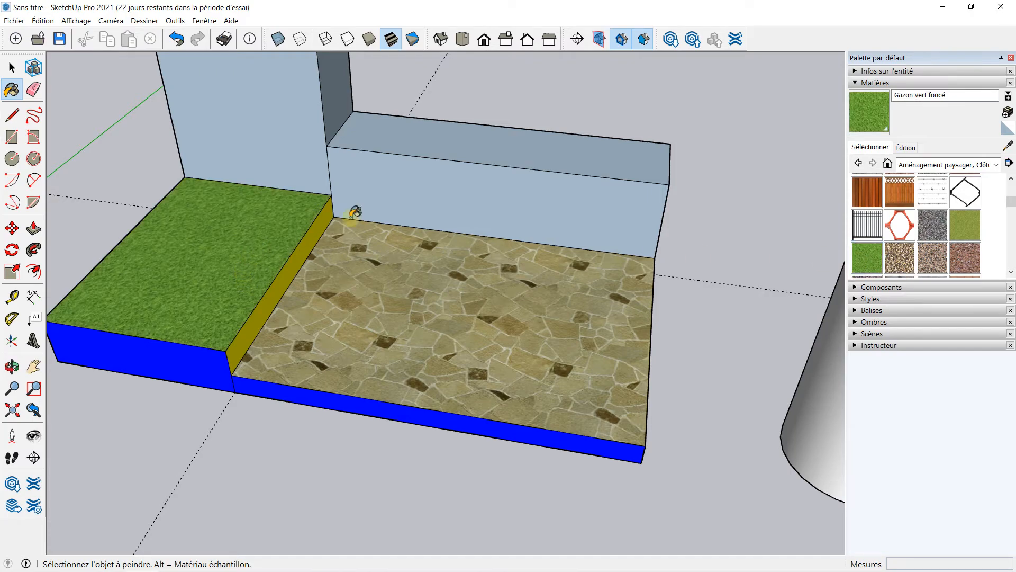
Paint the top of the low back block with Carreau format carré from the Carrelage collection
scroll(627, 131, "up", 1)
left_click(948, 166)
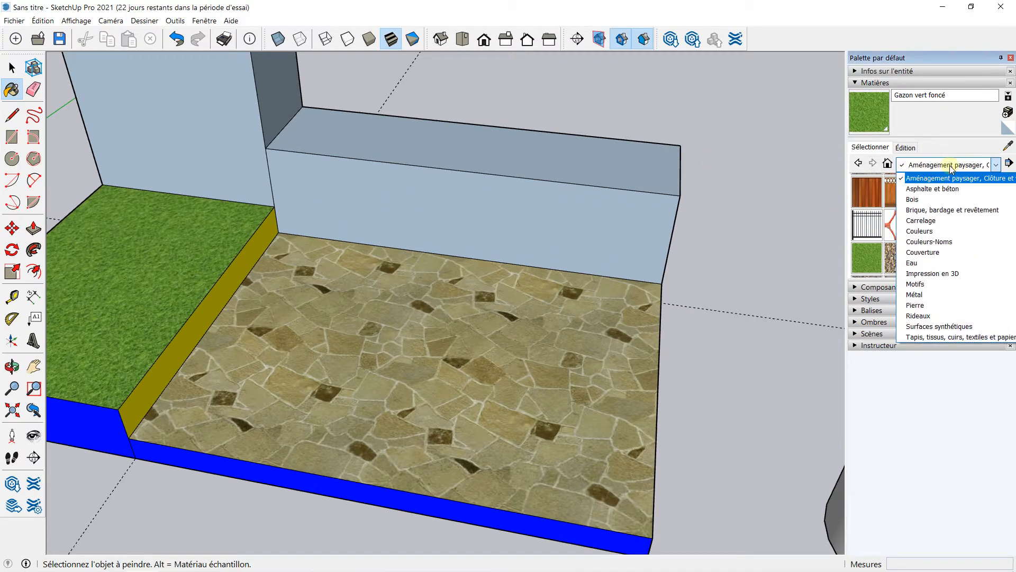
left_click(916, 221)
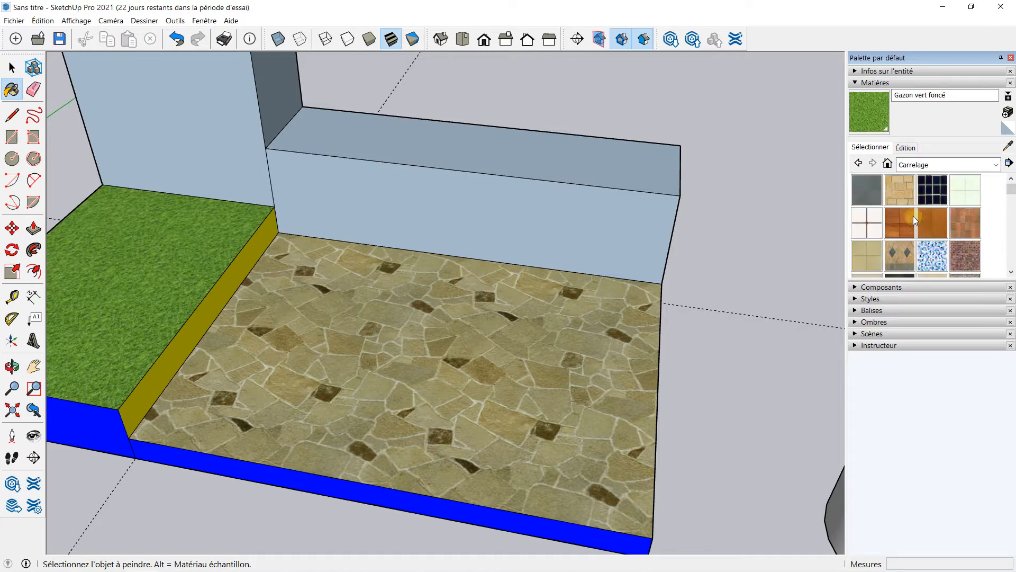
left_click(901, 191)
left_click(862, 253)
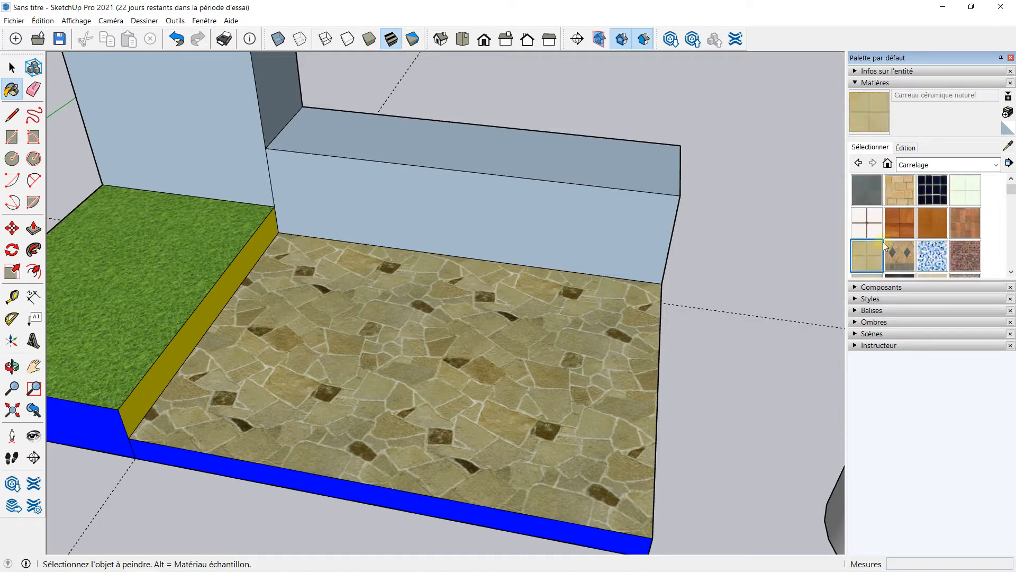
scroll(956, 211, "down", 3)
left_click(942, 221)
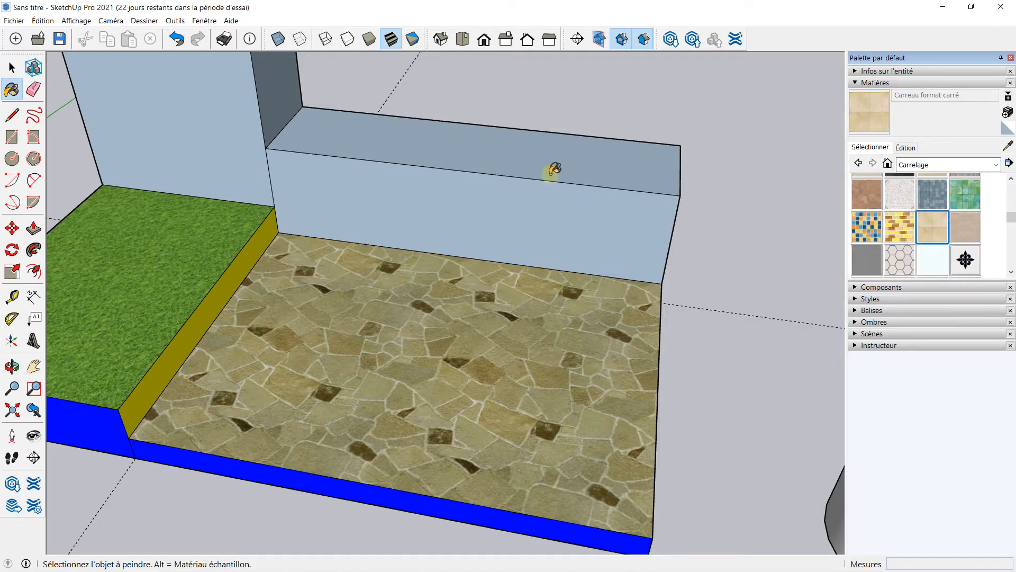
left_click(550, 169)
Paint the front faces of both back blocks with Brique antique 01 from the Brique, bardage et revêtement collection
middle_click_drag(363, 199, 381, 212)
left_click(946, 169)
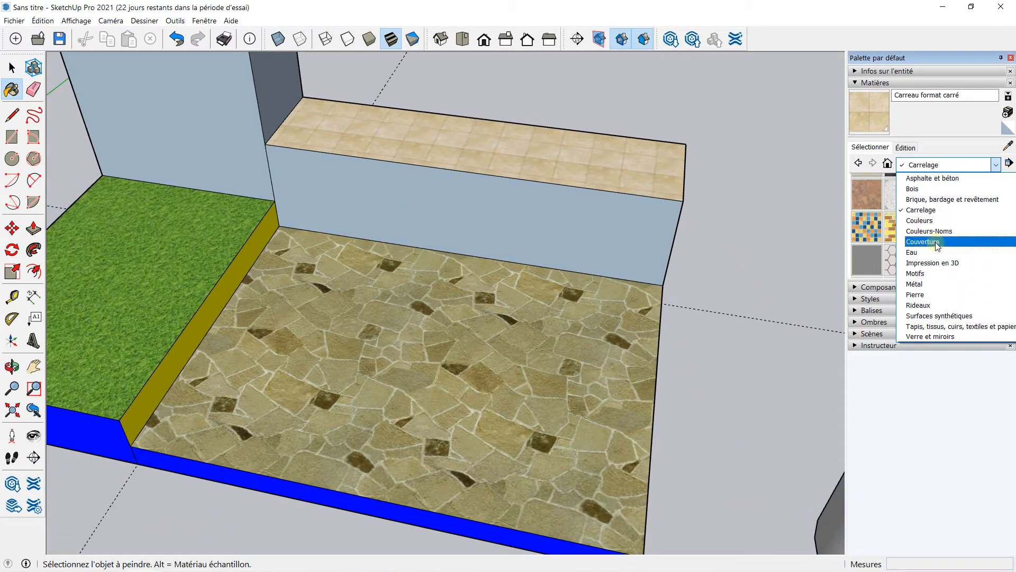
left_click(918, 295)
left_click(911, 164)
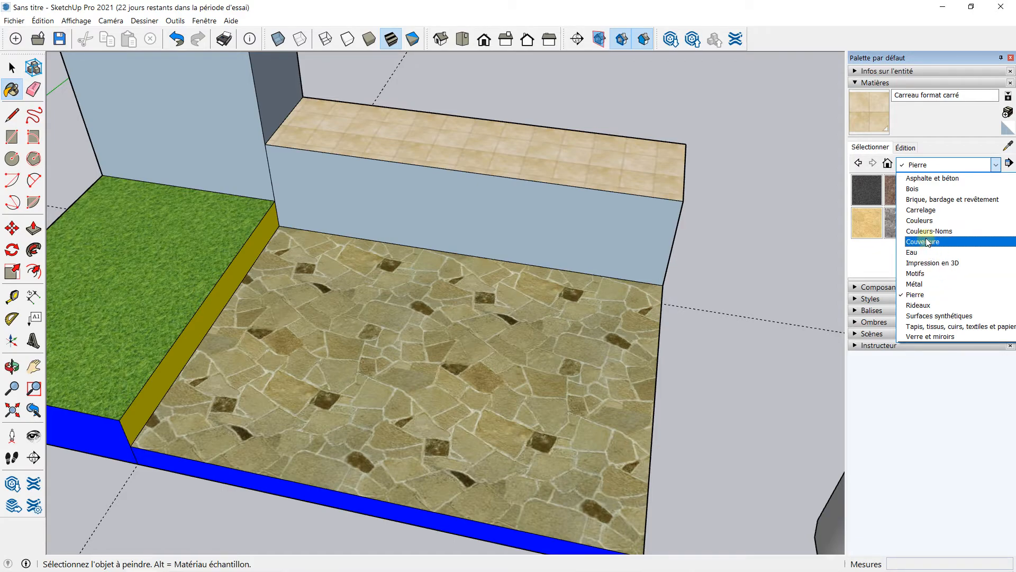
left_click(927, 200)
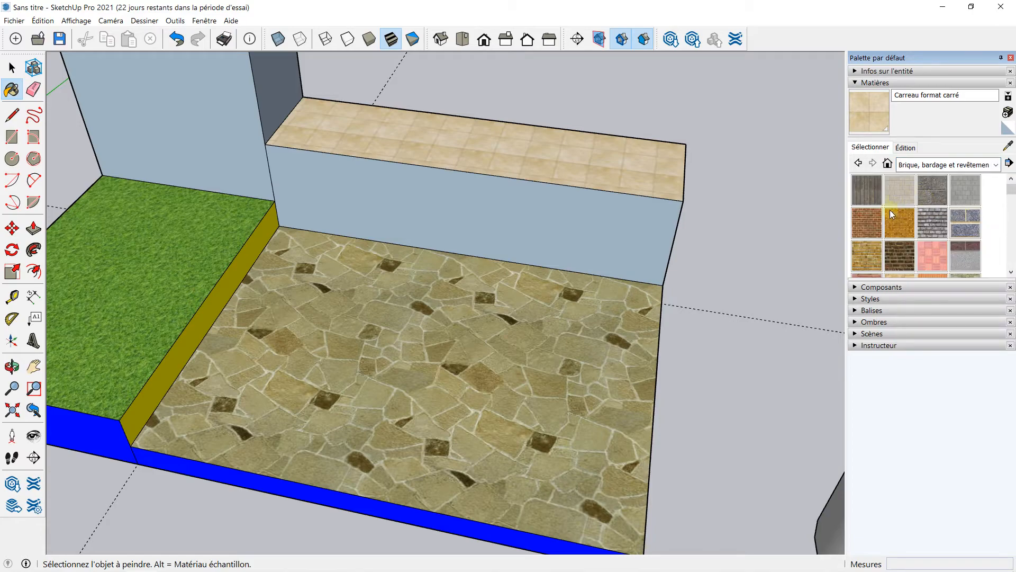
left_click(869, 222)
left_click(250, 157)
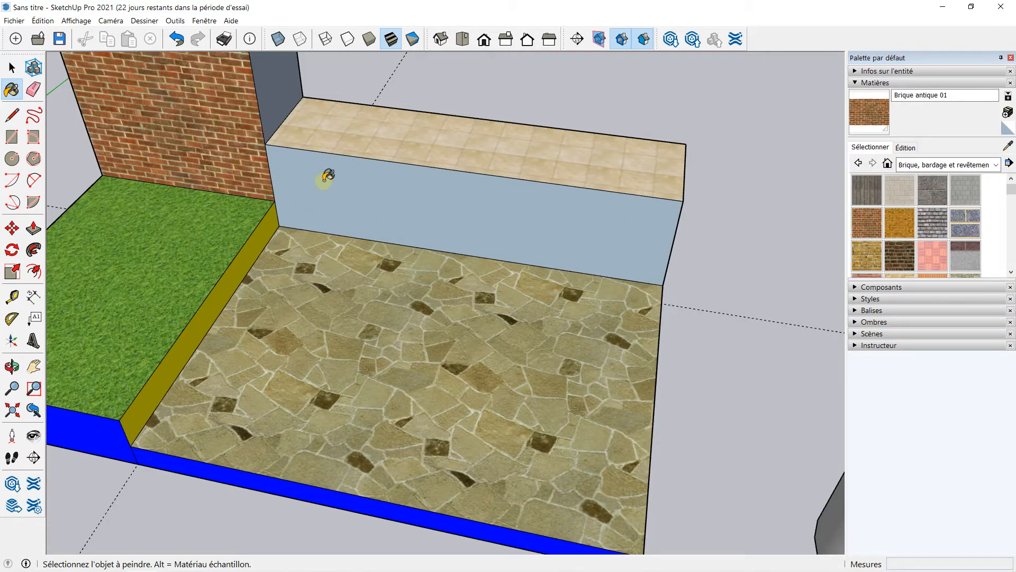
left_click(343, 185)
scroll(370, 238, "down", 3)
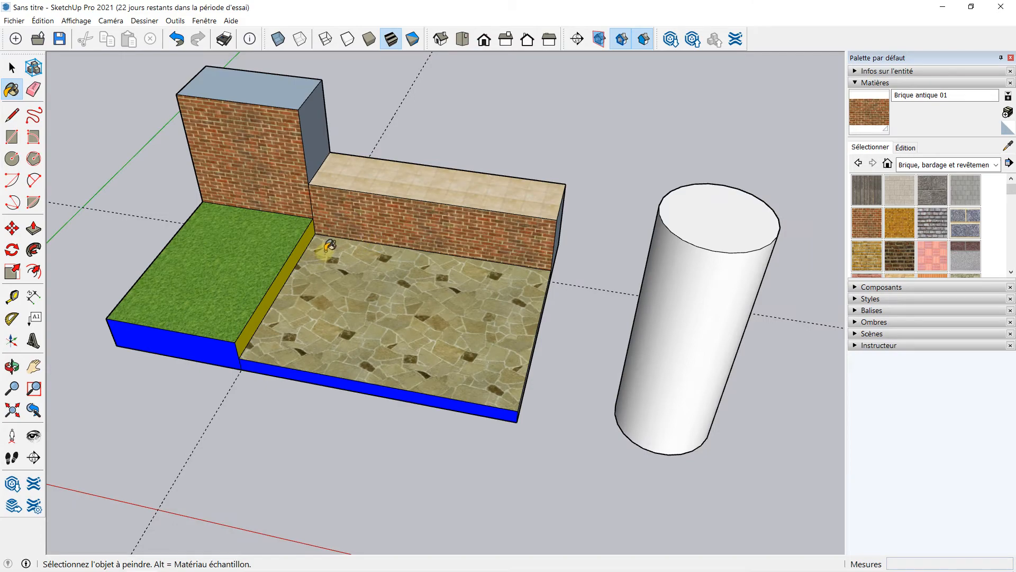
Reposition the brick texture on the low back block's front face and scale it down to smaller bricks with the texture pins
left_click(12, 67)
scroll(378, 190, "up", 5)
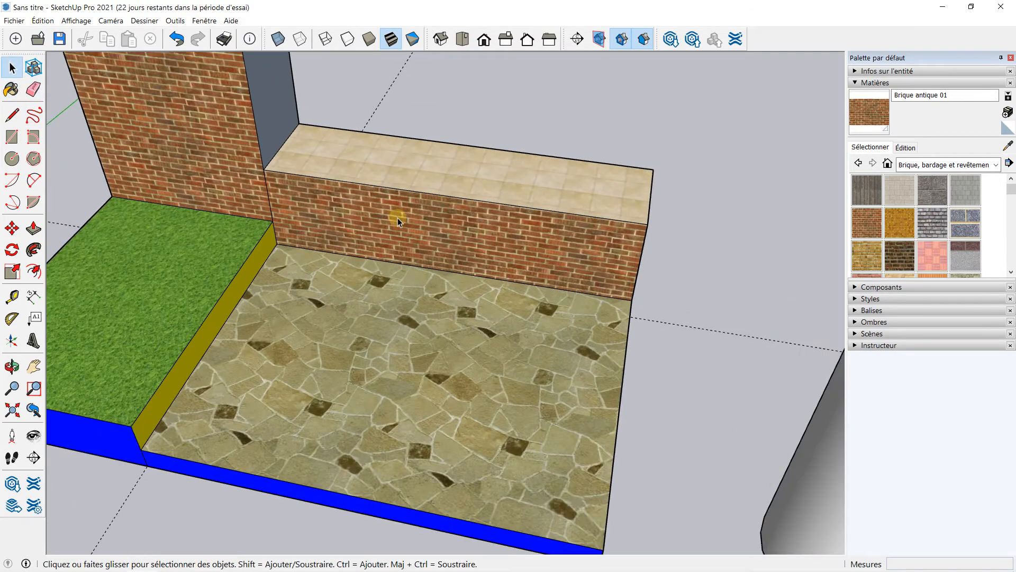
left_click(418, 197)
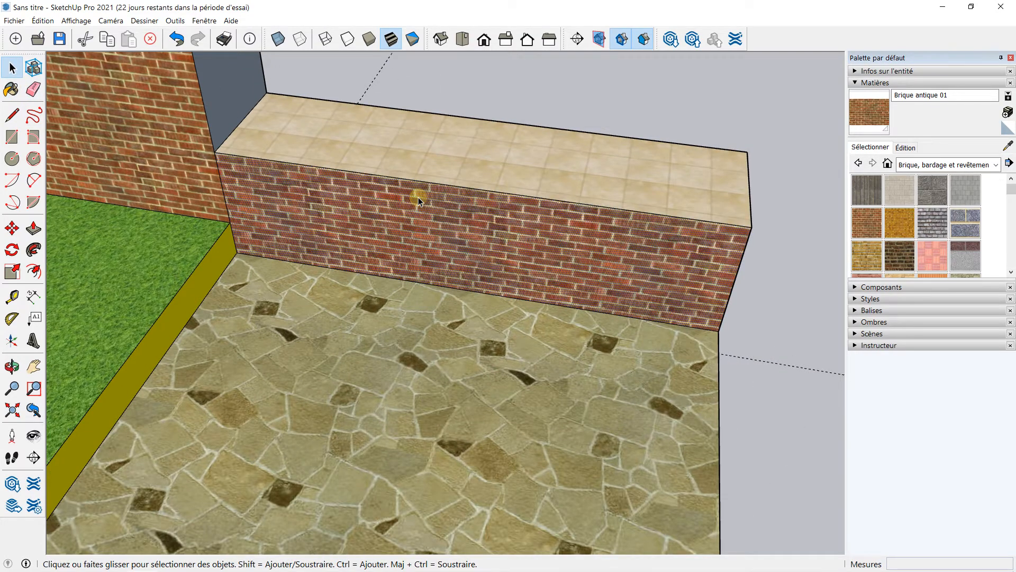
right_click(462, 225)
mouse_move(525, 370)
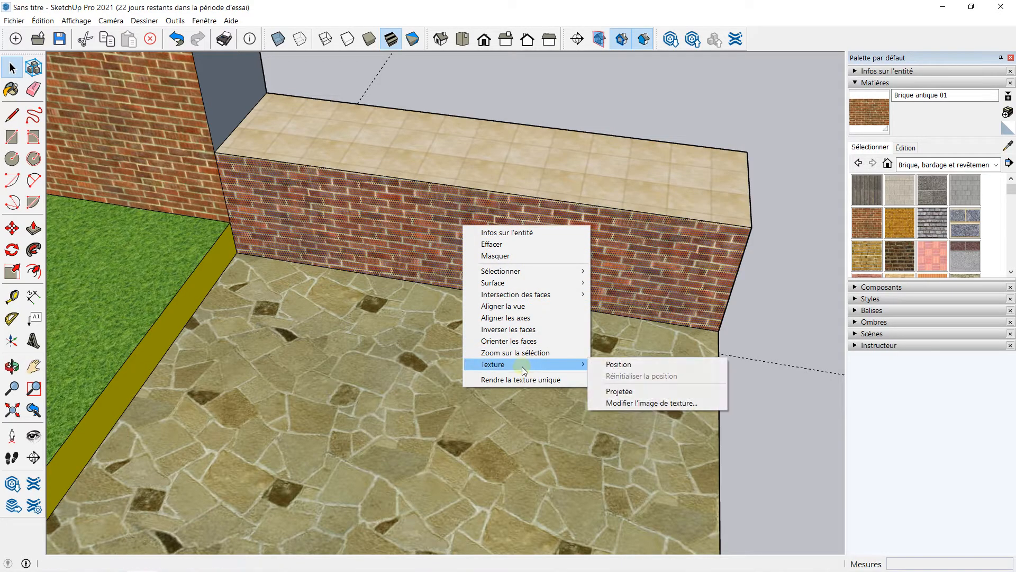
left_click(617, 364)
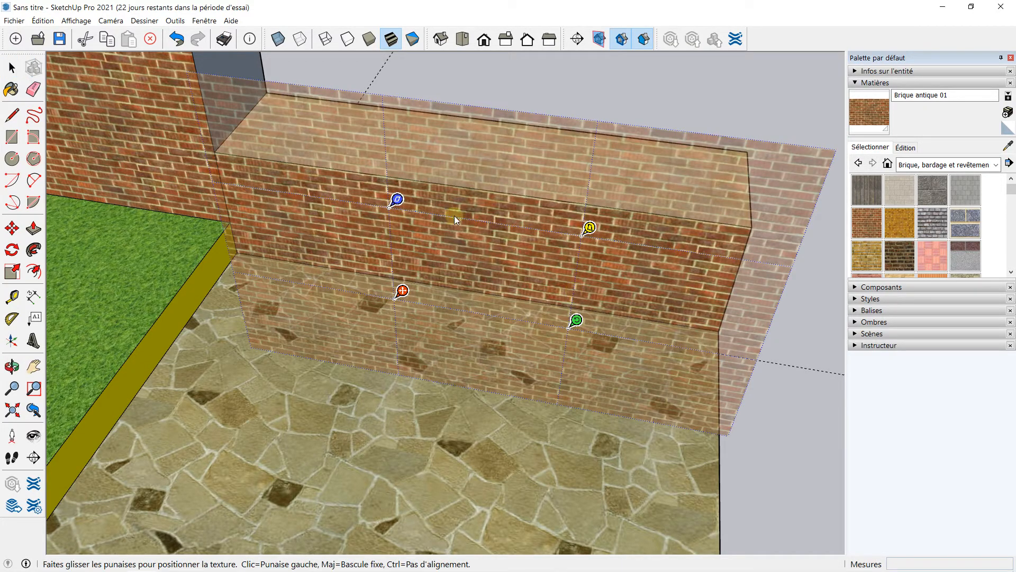
scroll(413, 199, "down", 2)
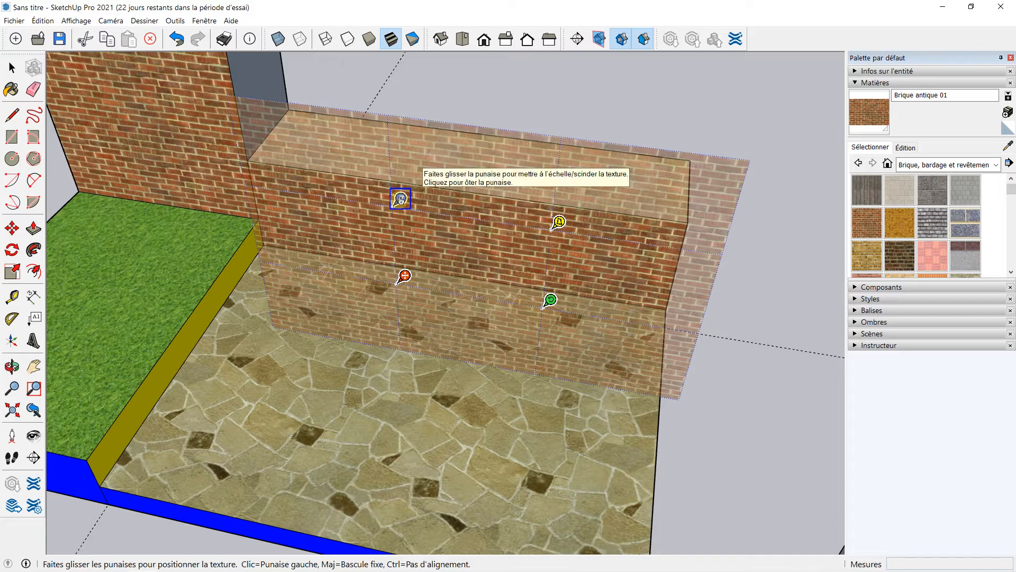
left_click_drag(401, 199, 401, 212)
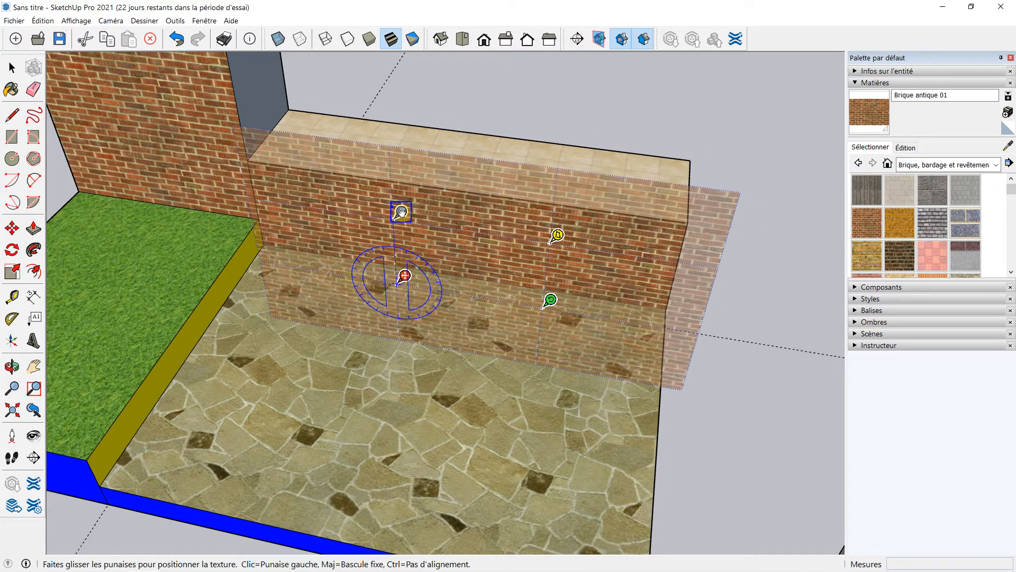
left_click_drag(405, 275, 394, 257)
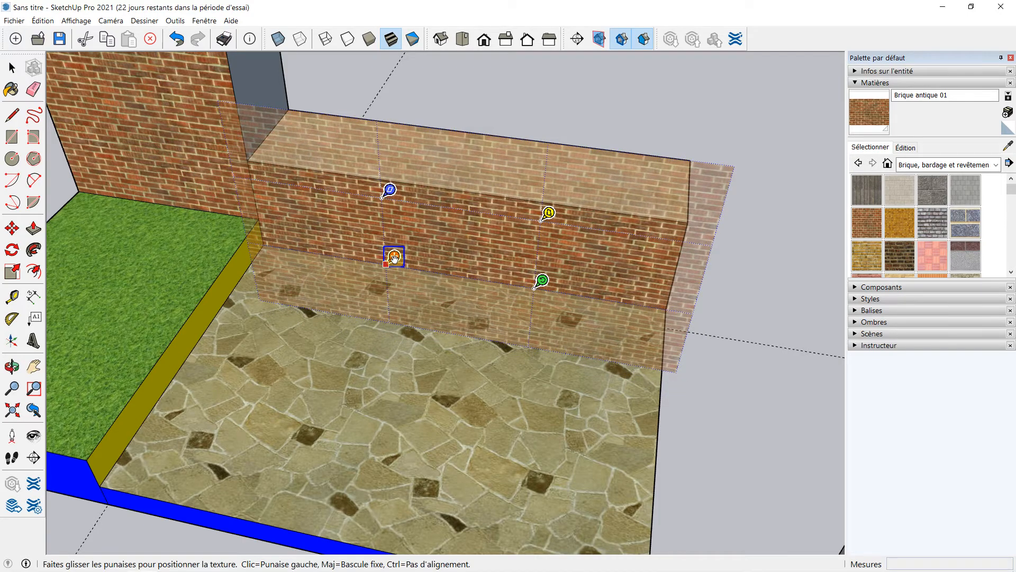
left_click_drag(541, 281, 468, 269)
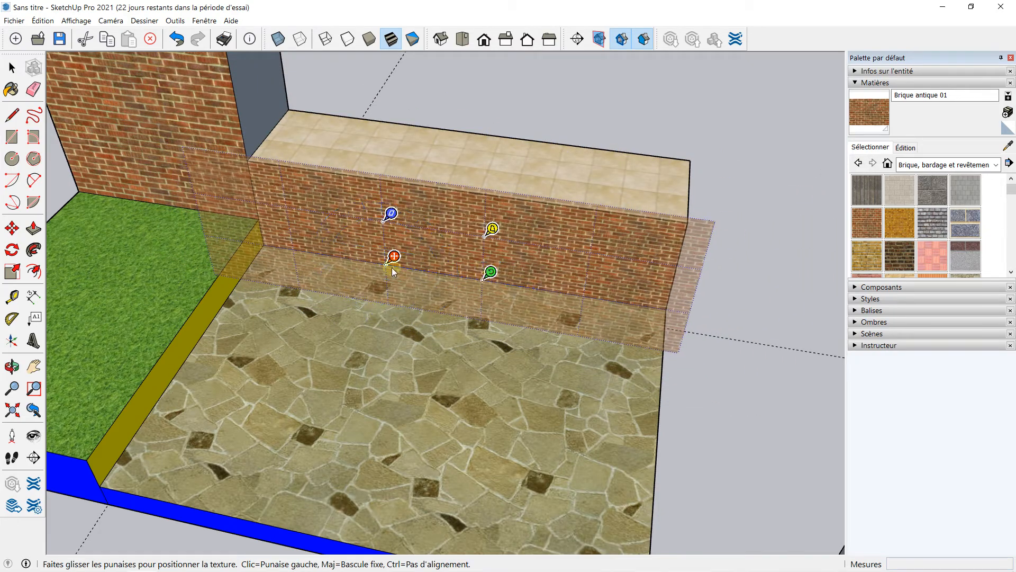
left_click(11, 67)
left_click(452, 115)
Examine the textured blocks and the cylinder from several angles and distances
scroll(486, 178, "down", 6)
middle_click_drag(488, 173, 262, 225, "shift")
middle_click_drag(332, 236, 465, 173)
middle_click_drag(432, 230, 325, 224)
middle_click_drag(458, 213, 434, 224)
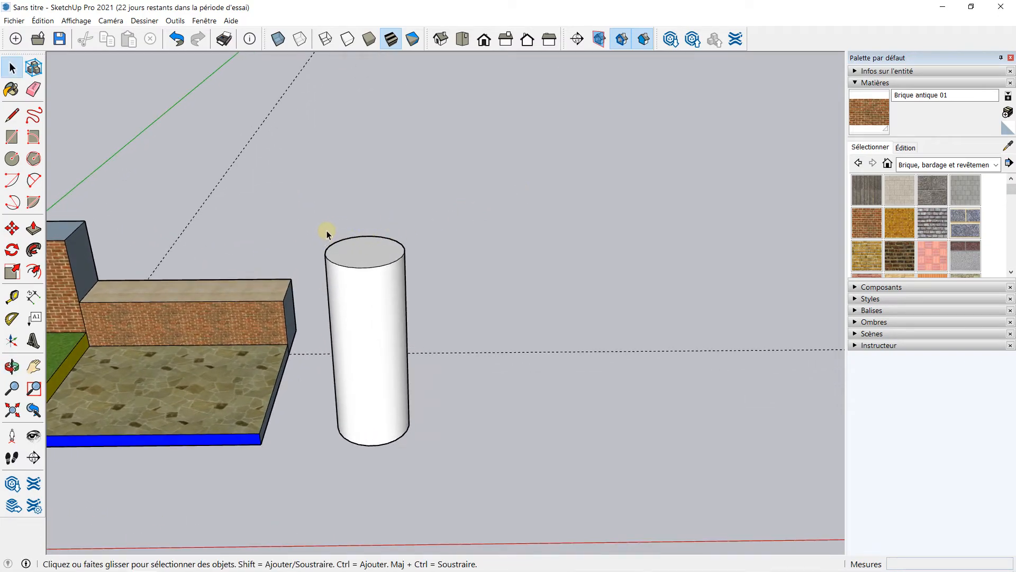
middle_click_drag(266, 229, 542, 180)
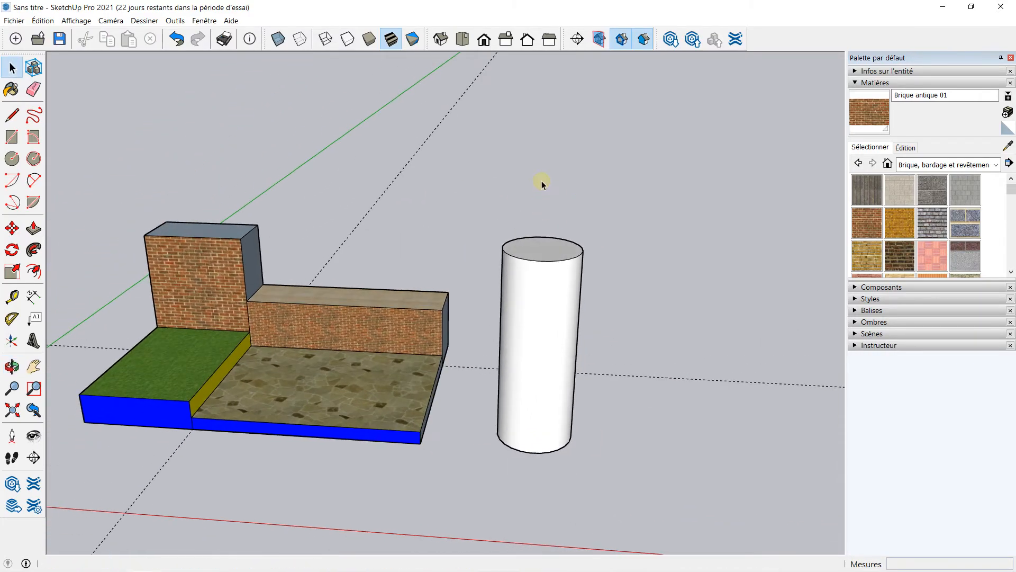
left_click(672, 45)
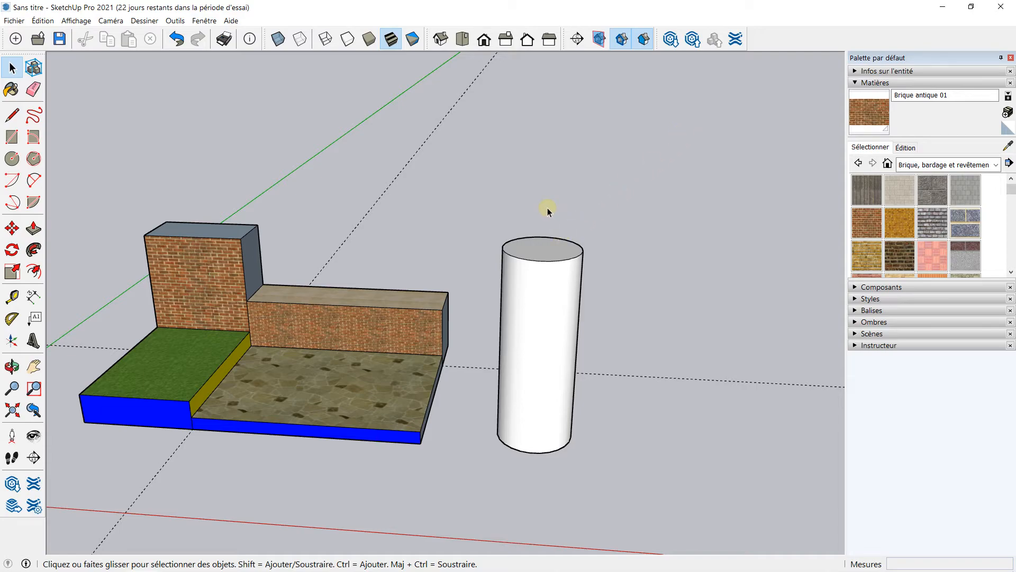
middle_click_drag(533, 206, 477, 197)
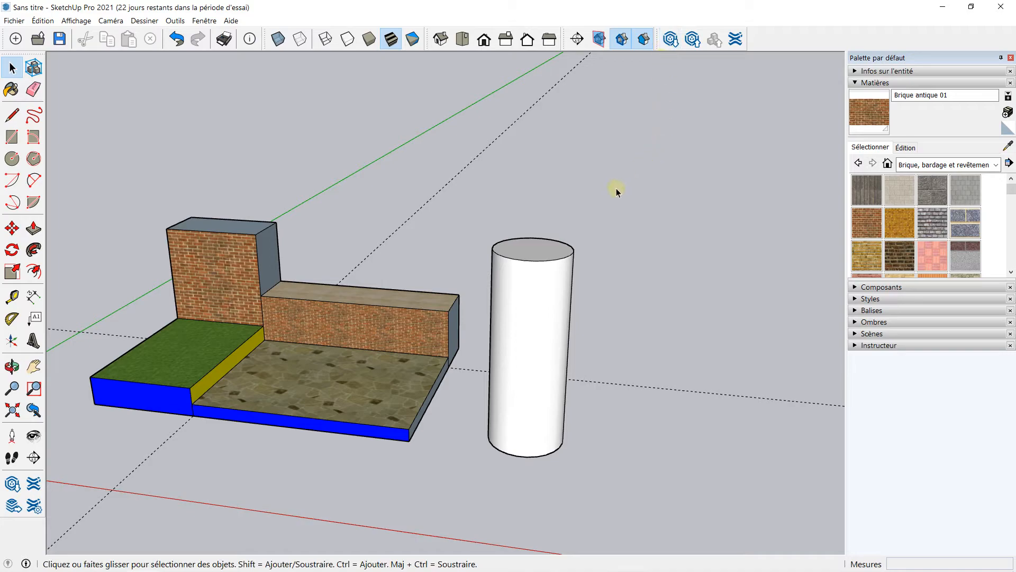
scroll(577, 214, "down", 3)
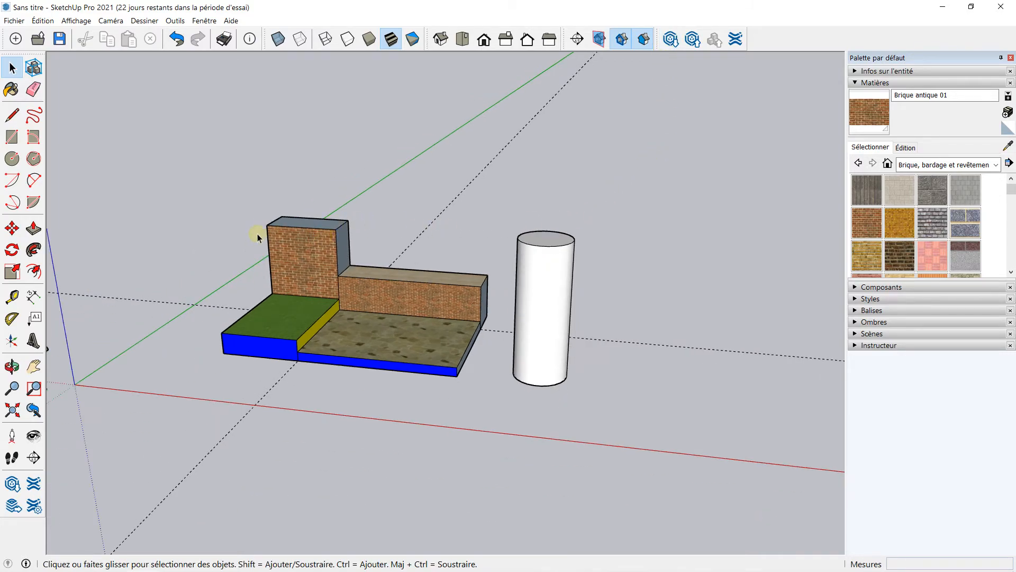
middle_click_drag(251, 231, 324, 281)
scroll(340, 259, "up", 2)
scroll(341, 253, "down", 1)
scroll(341, 252, "down", 1)
middle_click_drag(357, 246, 364, 231)
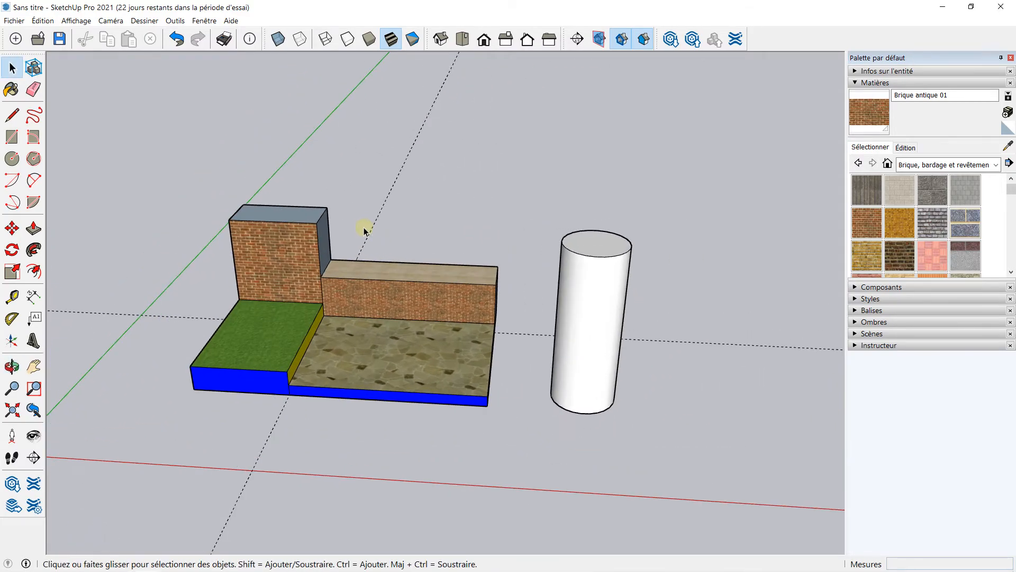
middle_click_drag(303, 201, 370, 175)
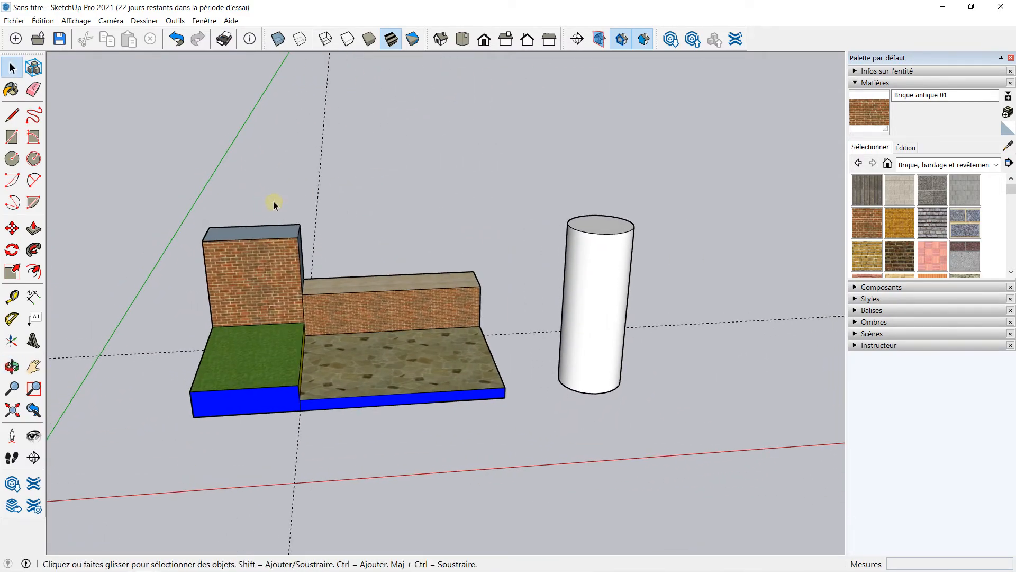
Delete all guides from the model and collapse the Matières section
left_click(43, 21)
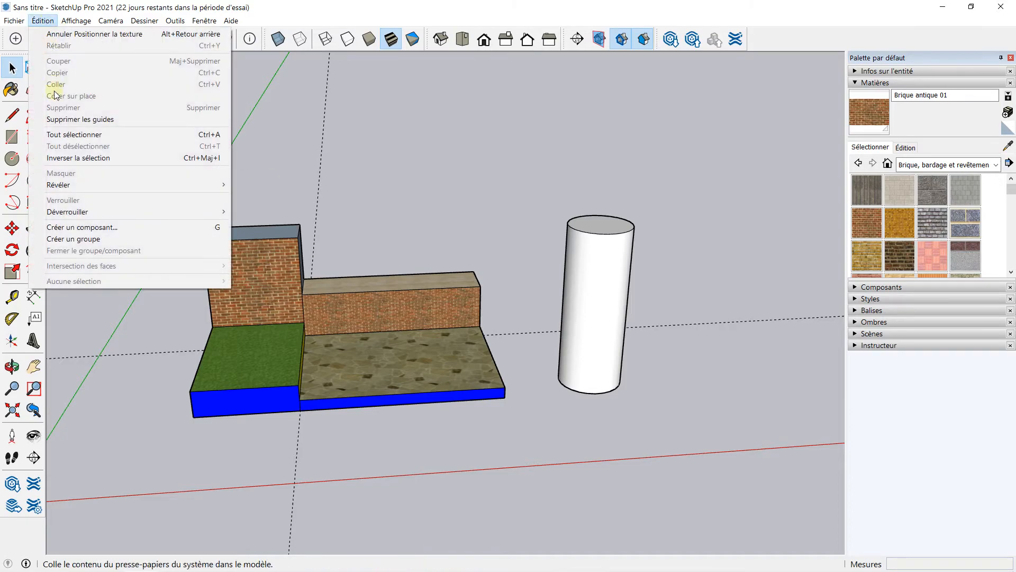
left_click(60, 121)
middle_click_drag(302, 223, 225, 212)
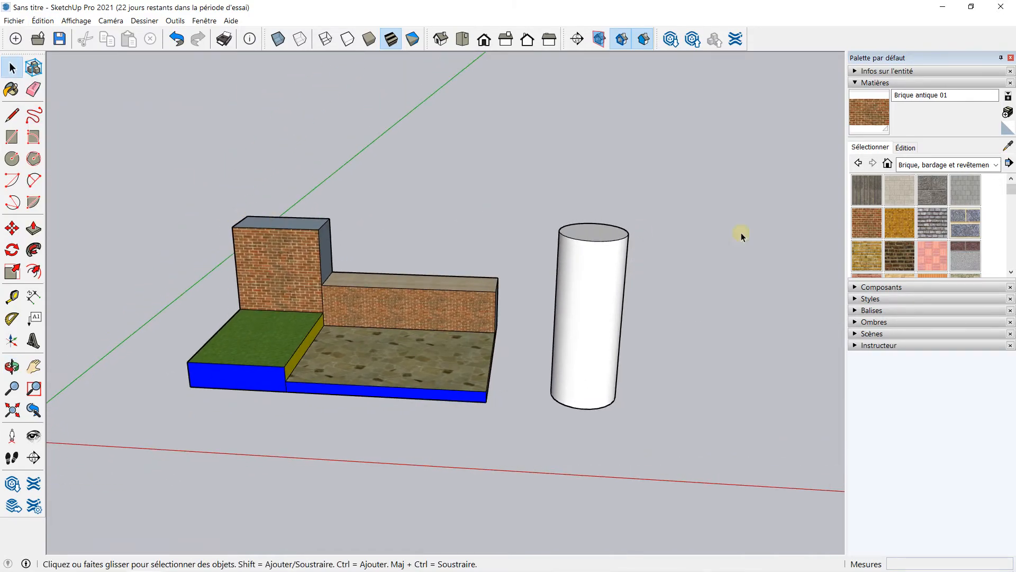
left_click(854, 83)
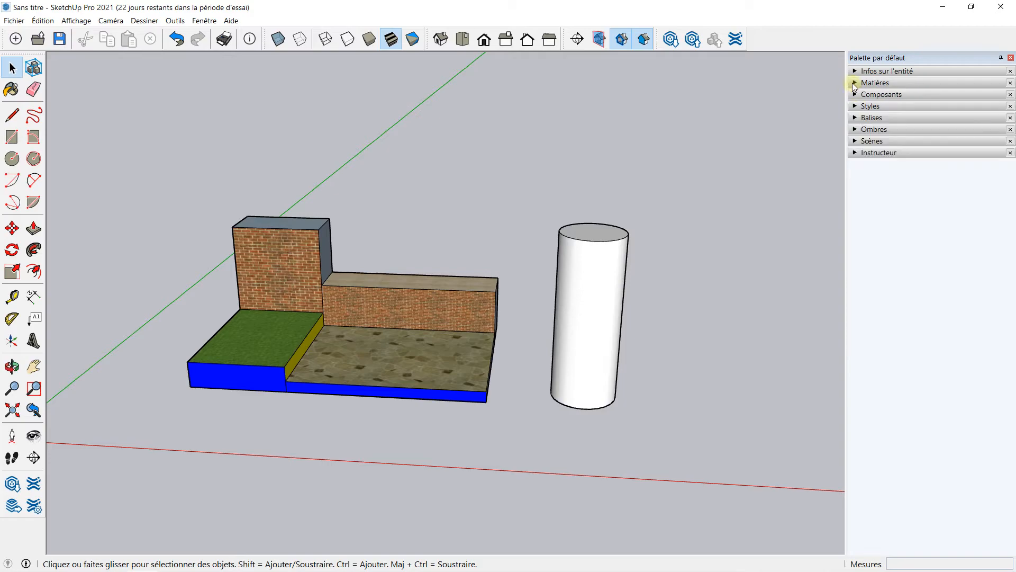
Save two scenes of the model, one from a low viewpoint and one from a higher, orbited viewpoint
left_click(853, 140)
scroll(387, 223, "up", 2)
middle_click_drag(388, 223, 345, 177)
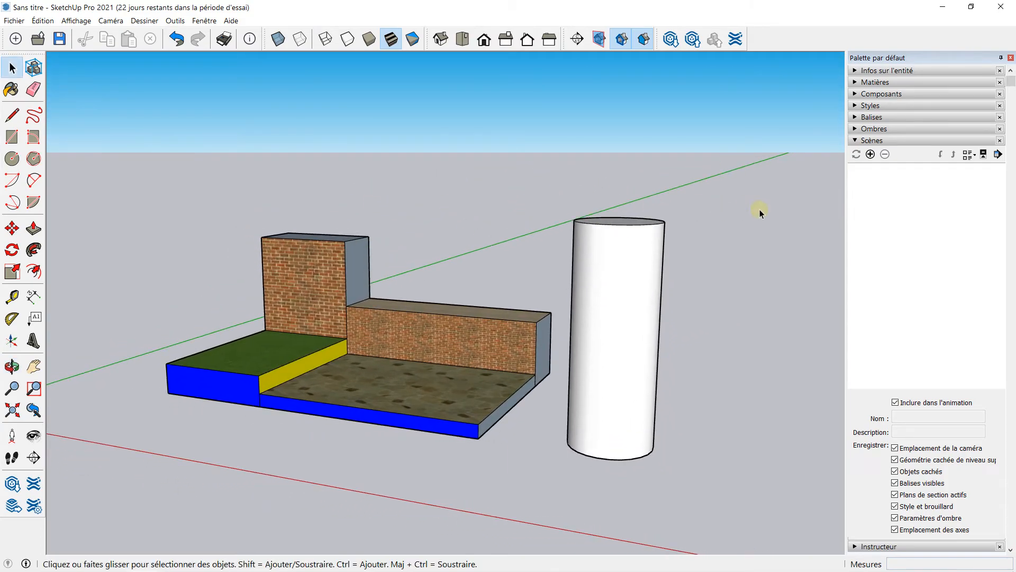
left_click(870, 154)
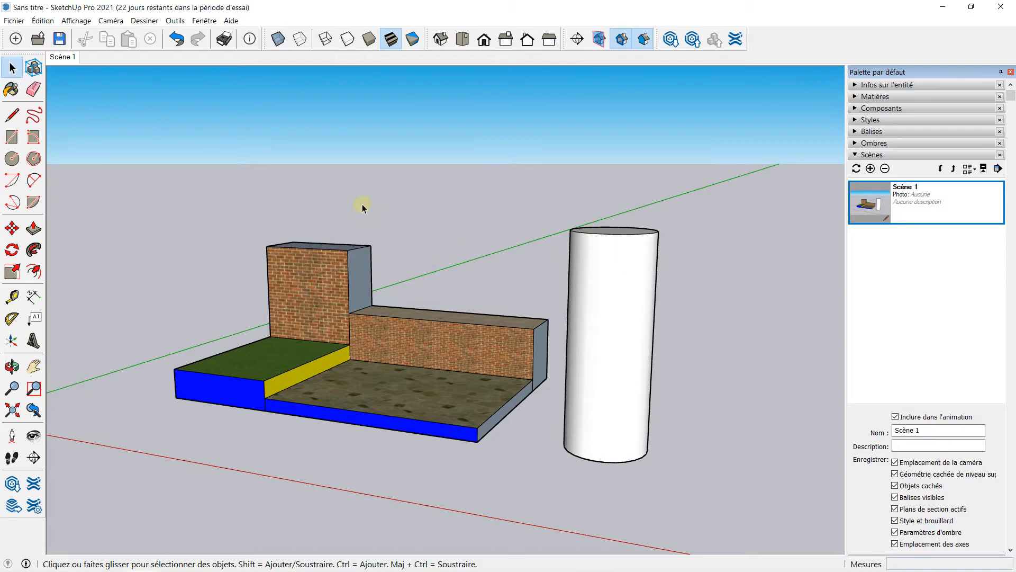
middle_click_drag(291, 209, 551, 330)
left_click(871, 169)
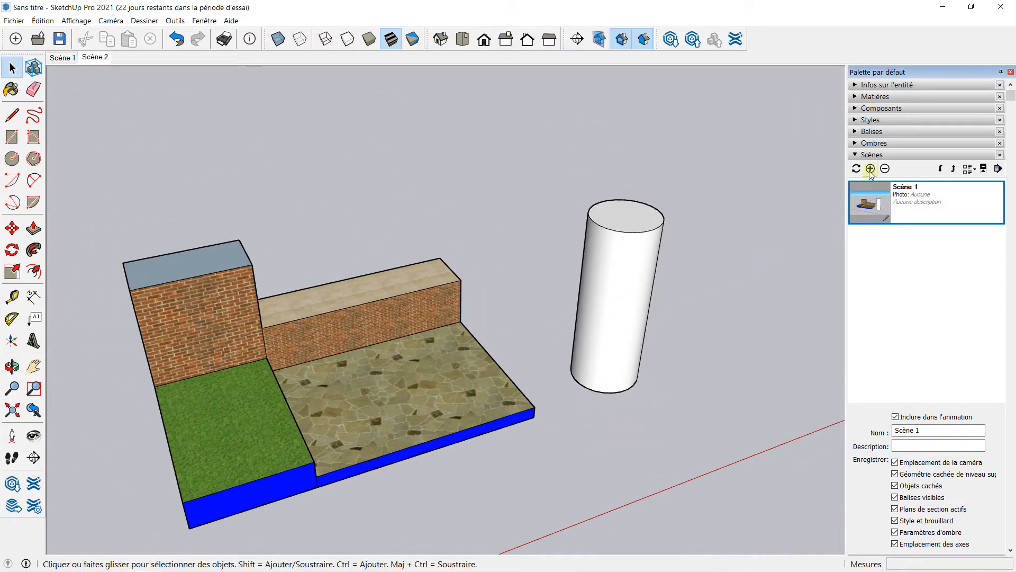
Recall Scène 1 and Scène 2 in turn, and view the whole model from further away
middle_click_drag(596, 246, 333, 242)
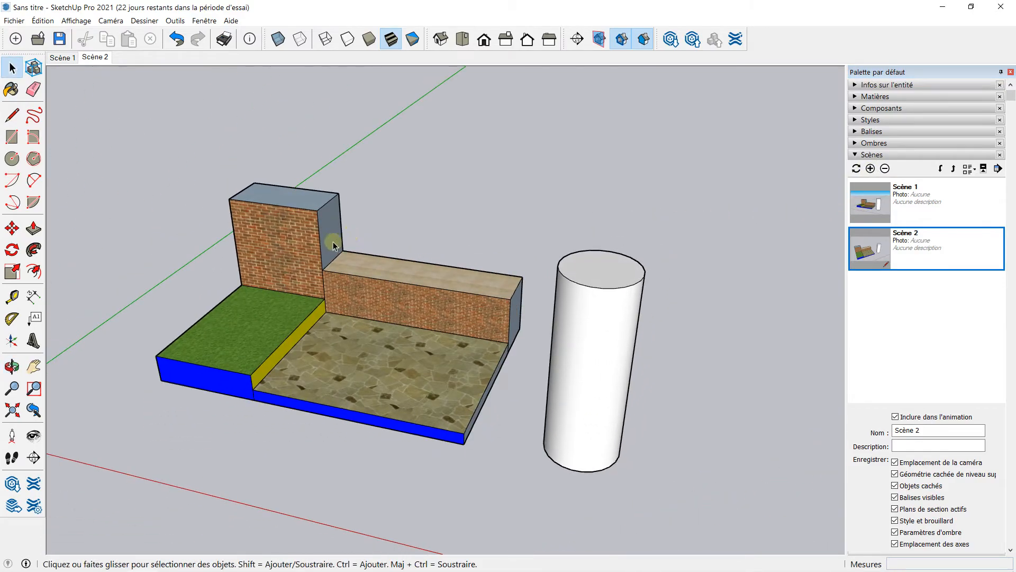
left_click(62, 58)
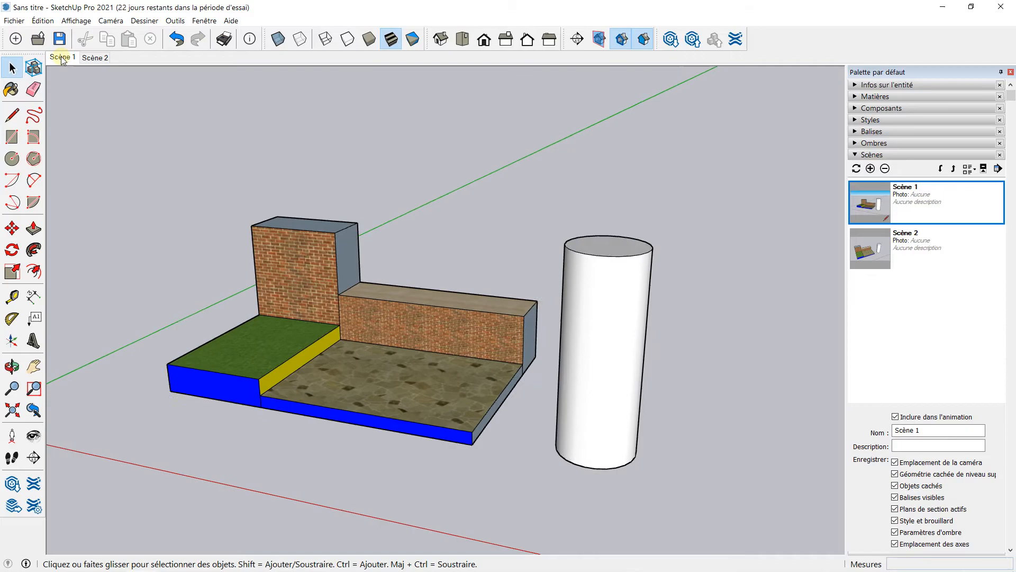
left_click(86, 57)
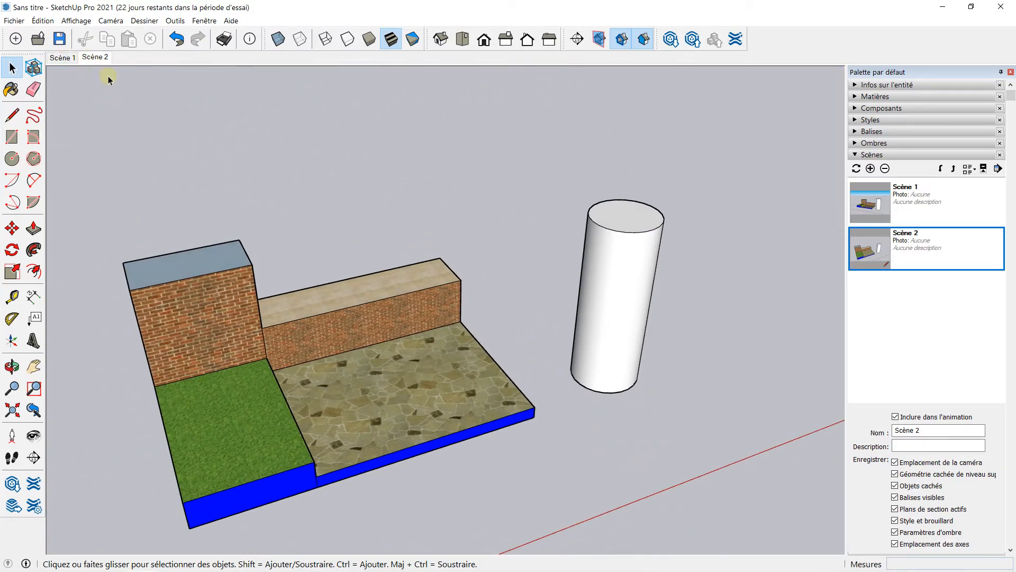
scroll(426, 306, "down", 5)
middle_click_drag(440, 292, 260, 151)
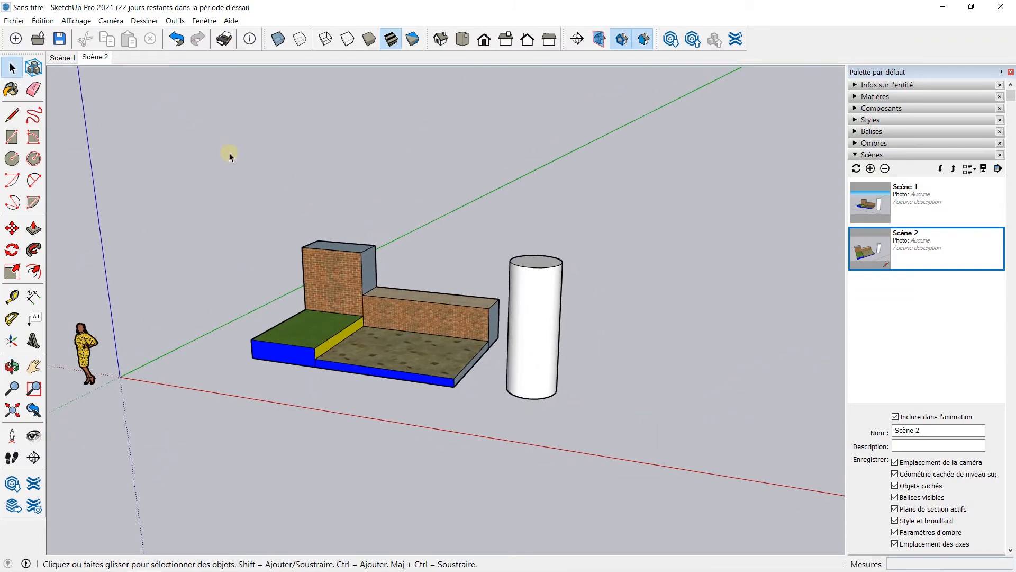
scroll(230, 153, "down", 2)
middle_click_drag(230, 153, 252, 138)
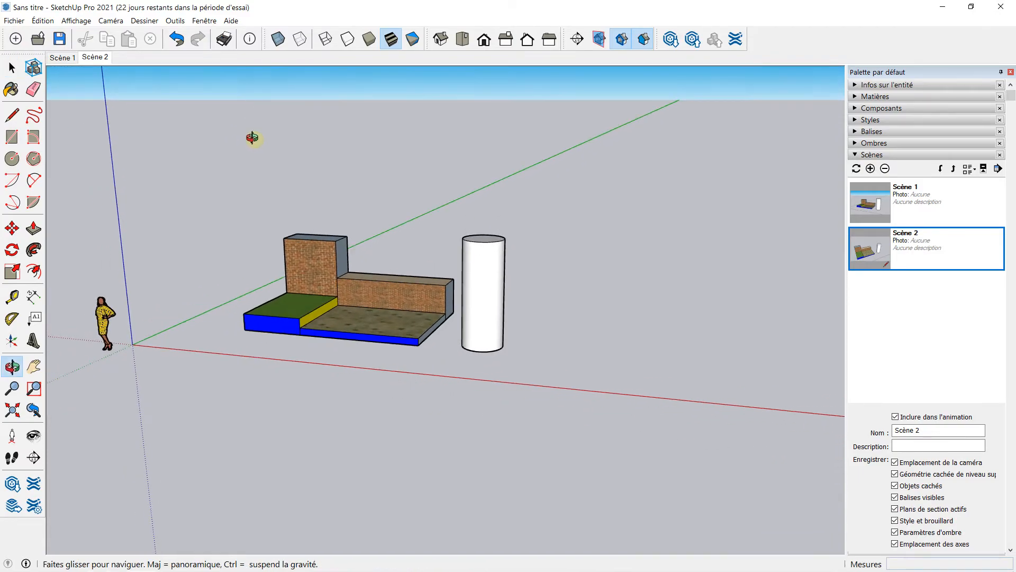
Open the Maison model from the Bureau folder without saving the current untitled model
left_click(14, 21)
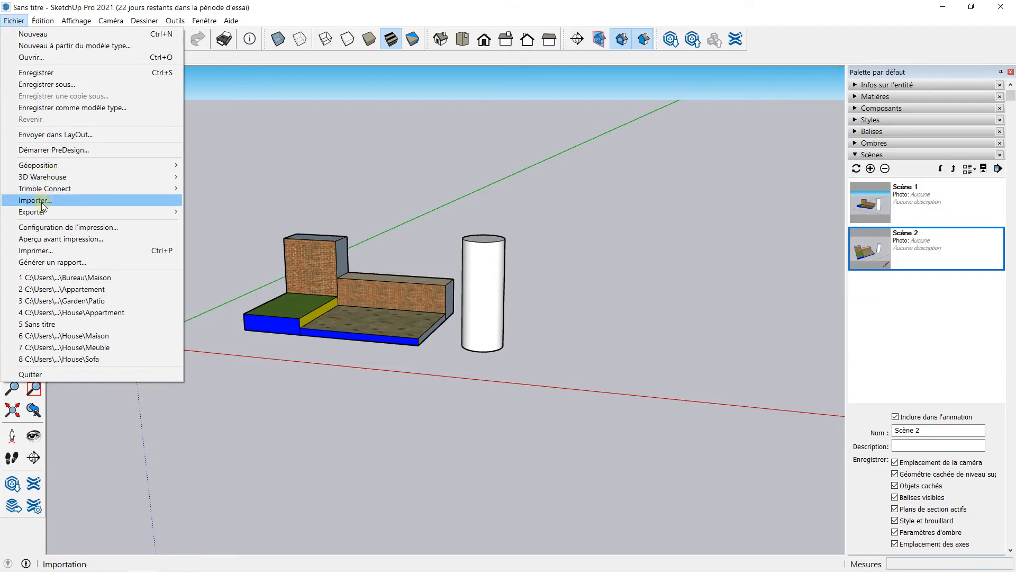
left_click(41, 57)
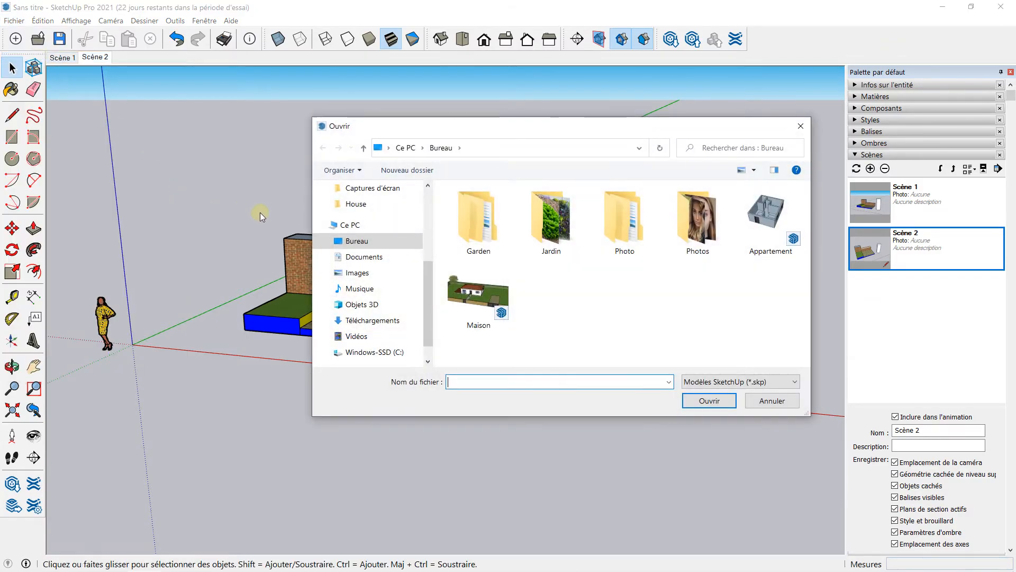
double_click(482, 295)
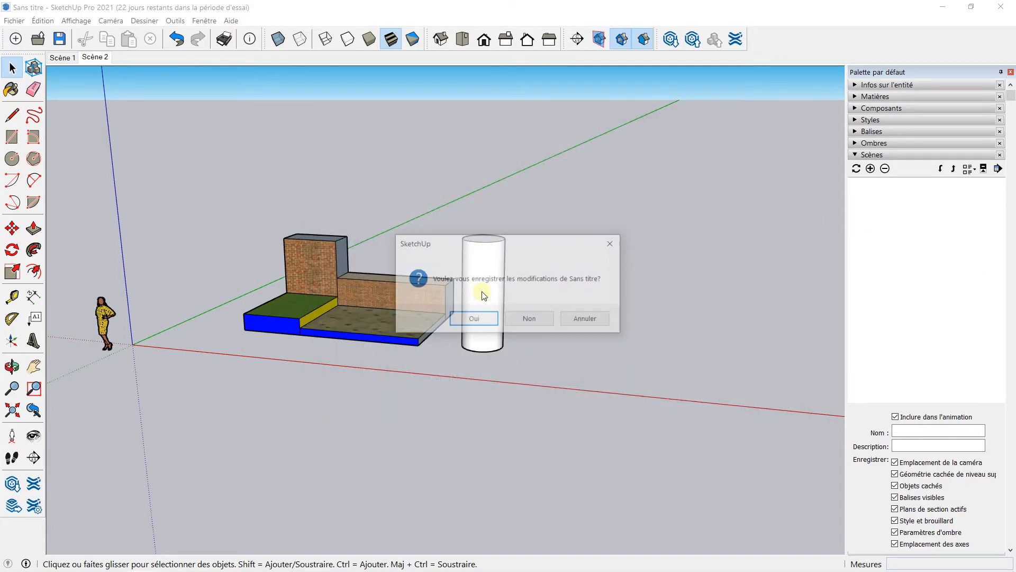
left_click(518, 319)
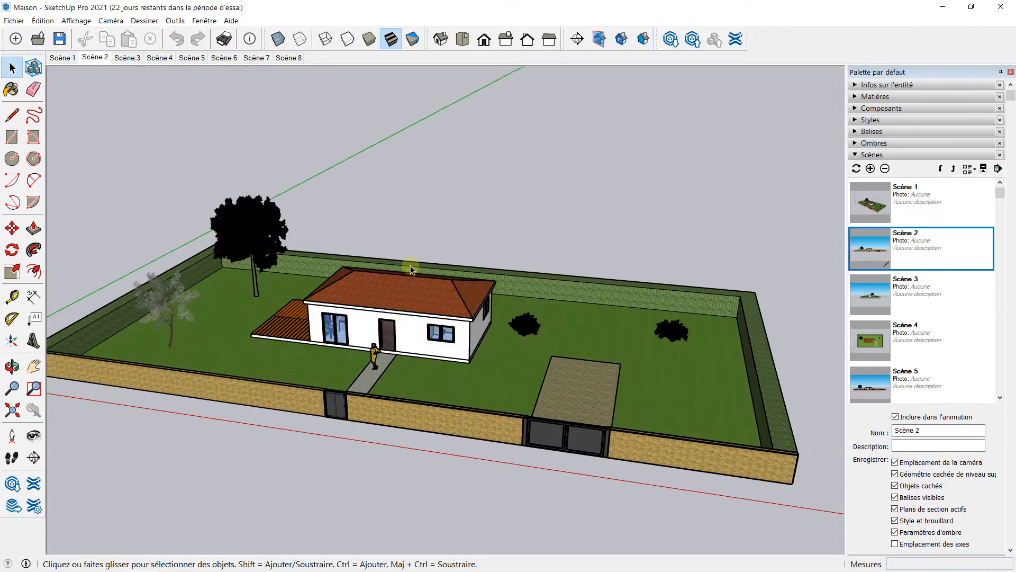
Examine the house, its roof, terrace and walled garden from several angles and distances
middle_click_drag(399, 223, 368, 259)
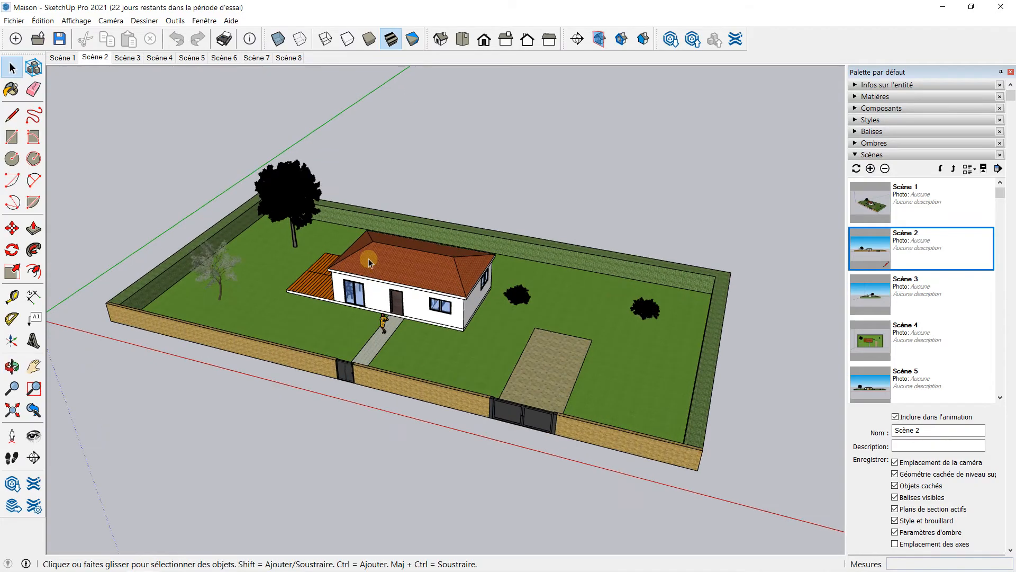
scroll(368, 258, "up", 2)
scroll(369, 258, "down", 1)
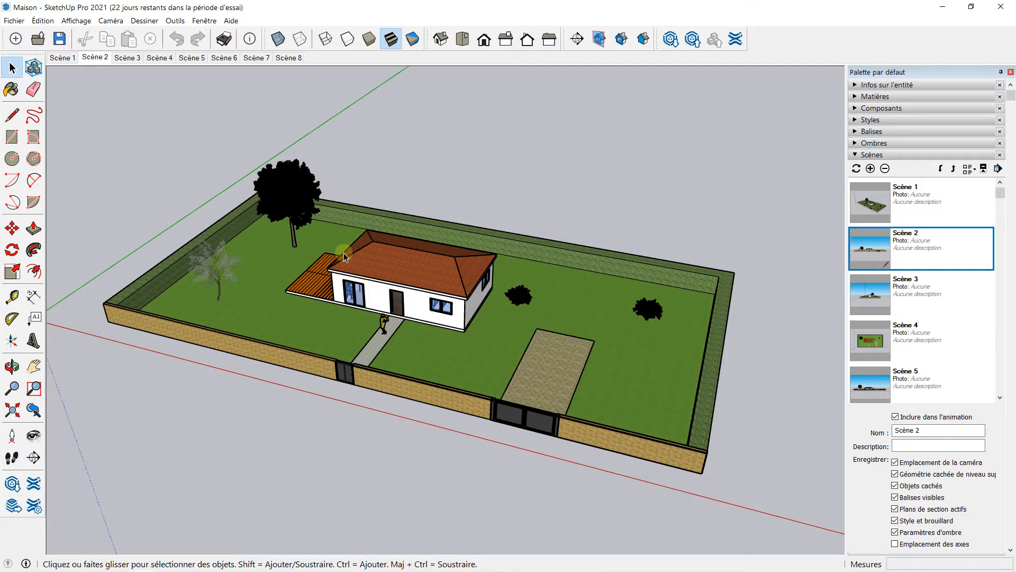
scroll(344, 254, "up", 3)
middle_click_drag(419, 254, 400, 301)
scroll(400, 302, "down", 2)
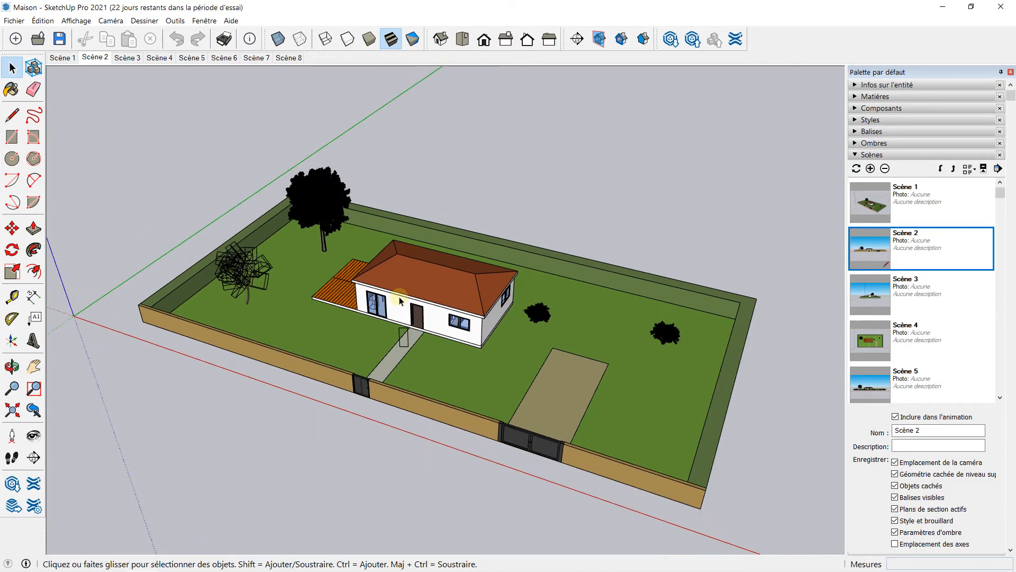
scroll(399, 268, "down", 2)
middle_click_drag(402, 262, 453, 220)
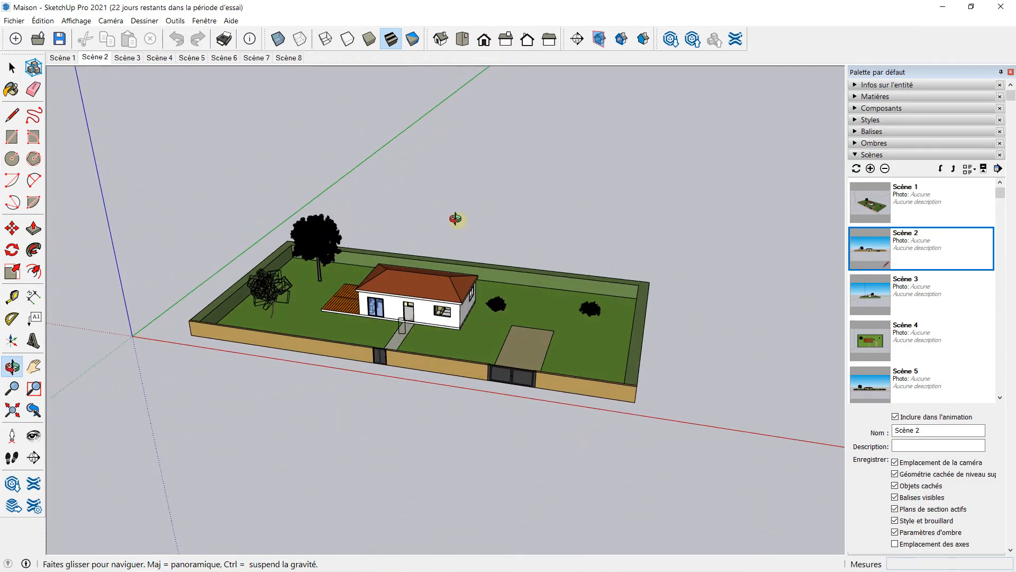
scroll(422, 292, "up", 4)
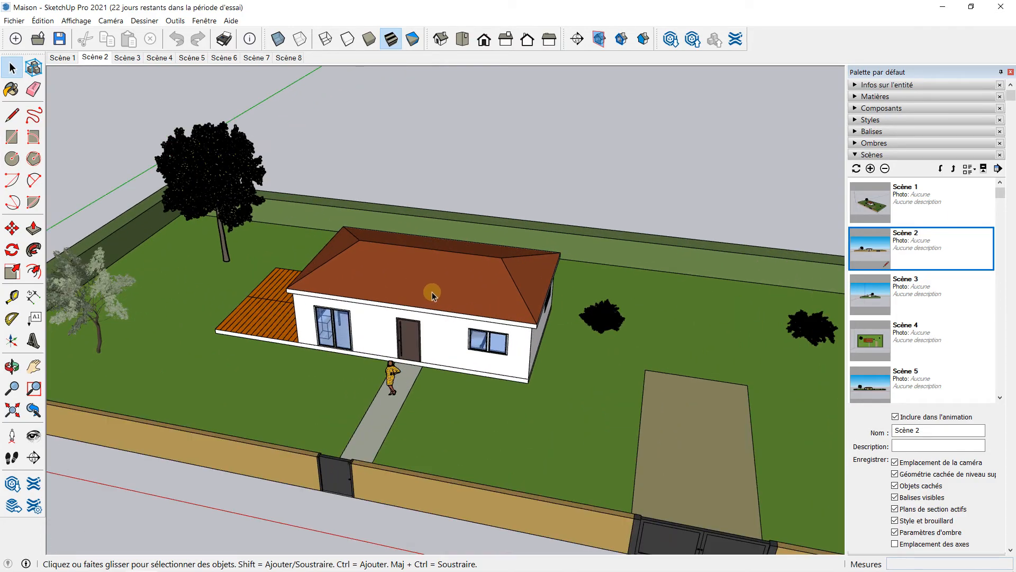
scroll(432, 291, "down", 5)
middle_click_drag(486, 246, 454, 302)
scroll(441, 280, "up", 8)
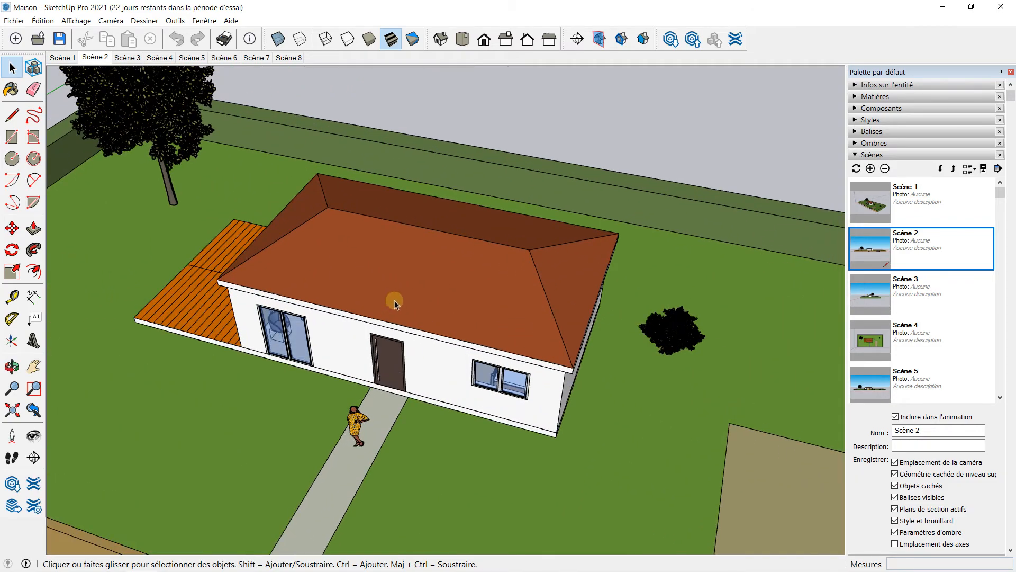
middle_click_drag(333, 287, 342, 297)
scroll(343, 298, "up", 3)
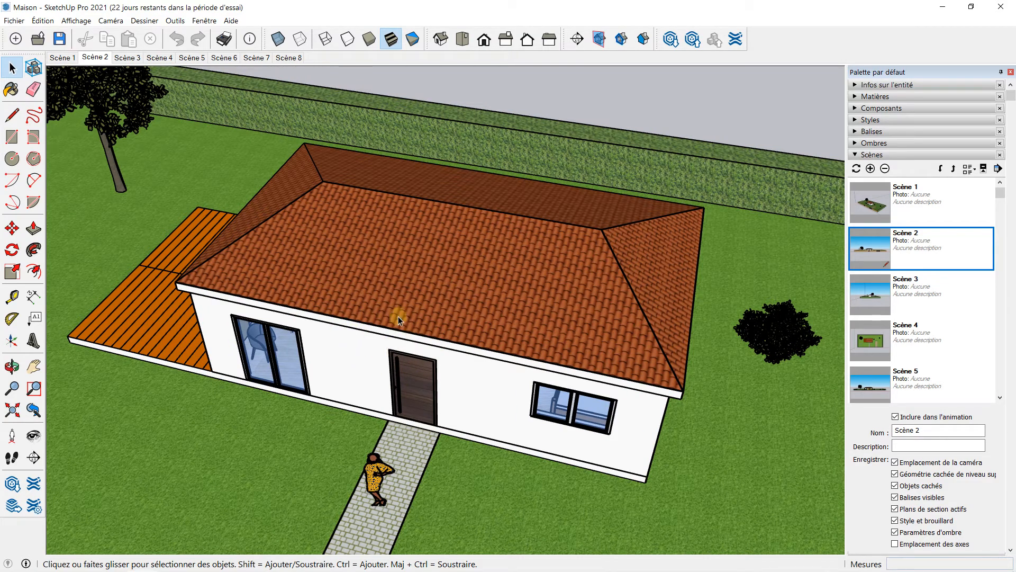
Display the section planes around the house and turn on the section cuts
left_click(601, 42)
scroll(538, 245, "down", 4)
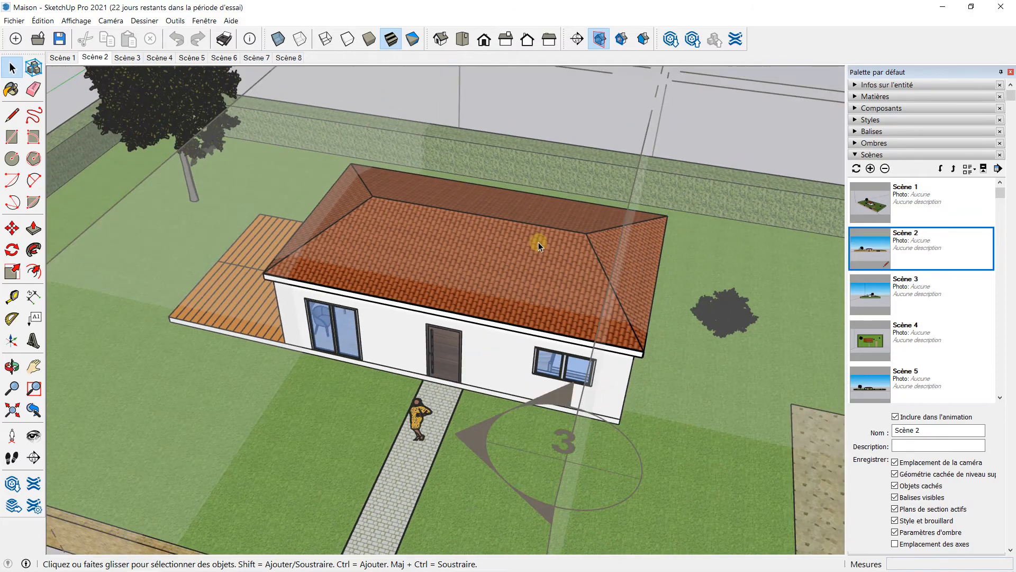
scroll(545, 243, "down", 2)
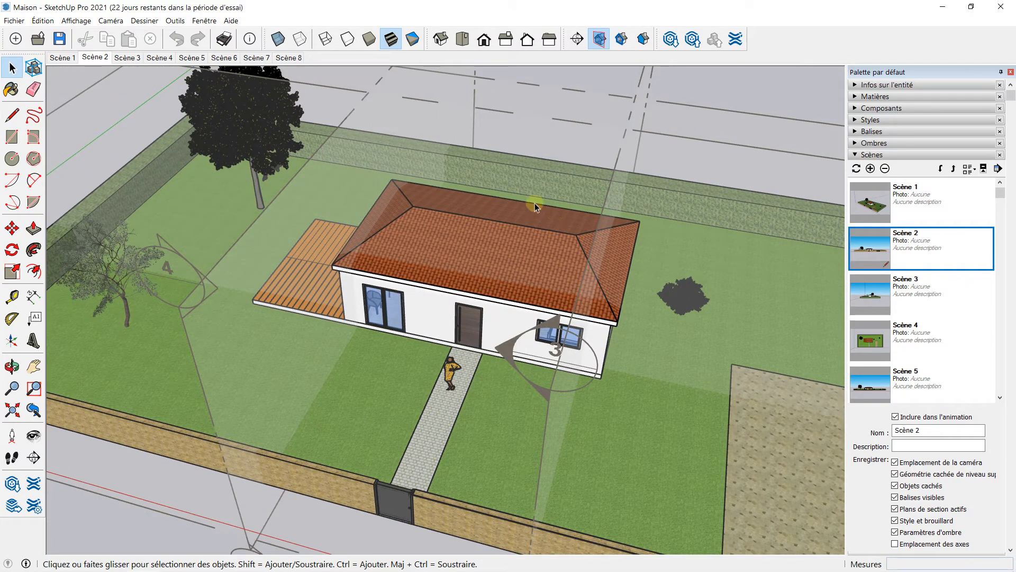
middle_click_drag(494, 232, 341, 196)
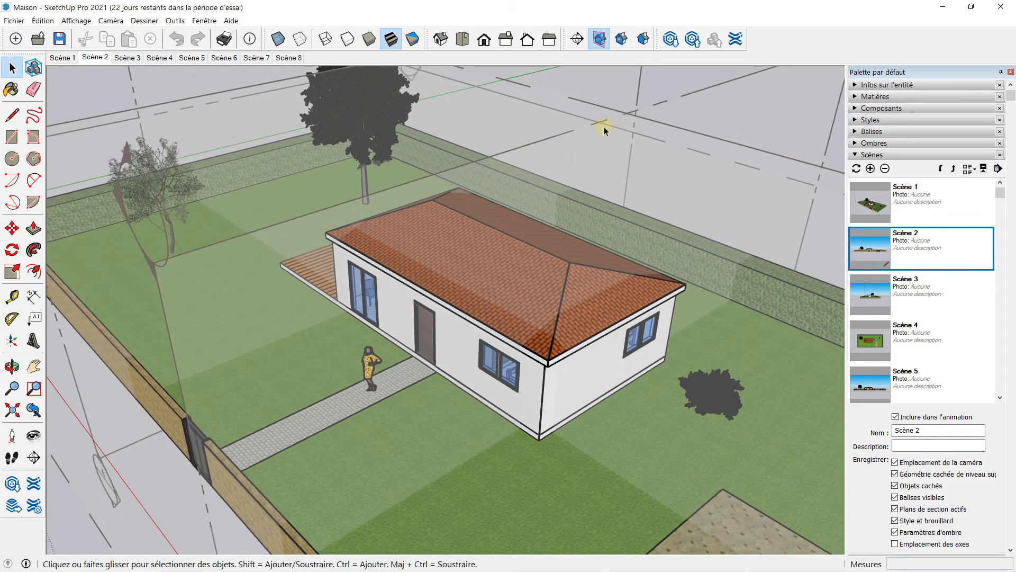
left_click(621, 42)
middle_click_drag(674, 302, 461, 183)
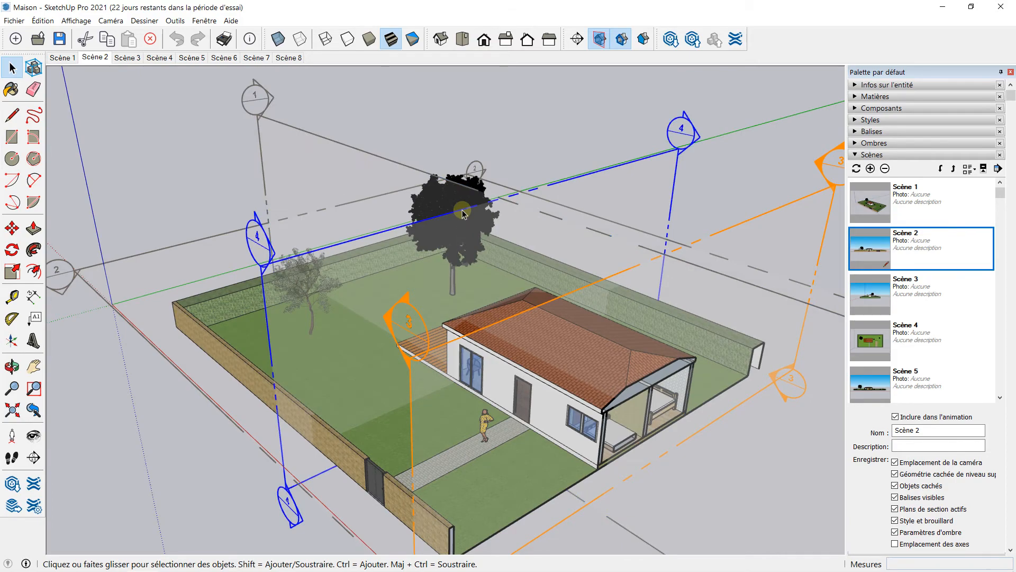
Activate section plane 1, cutting lengthwise through the house, and inspect the furnished rooms
middle_click_drag(462, 214, 621, 253)
left_click(501, 174)
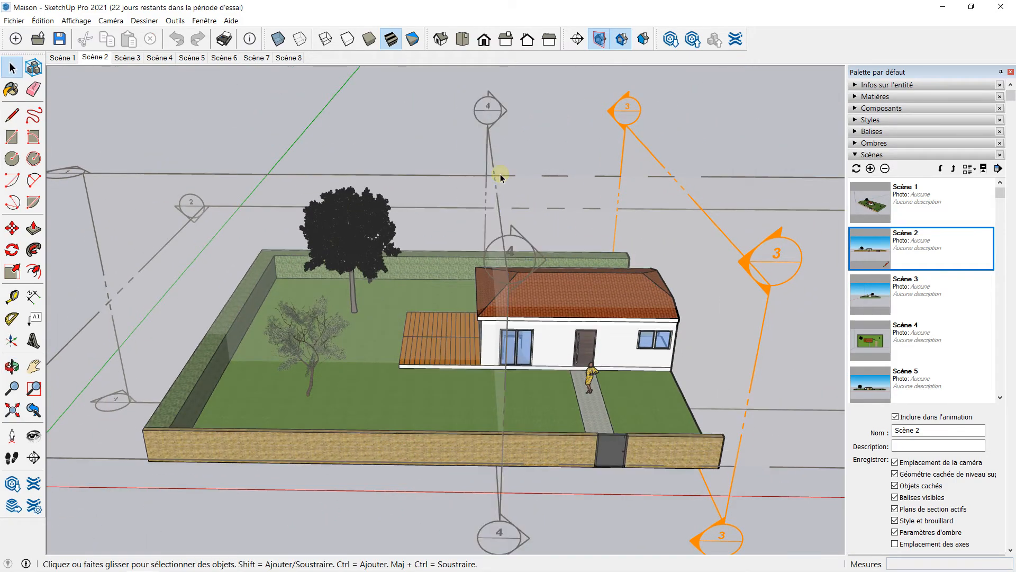
double_click(469, 175)
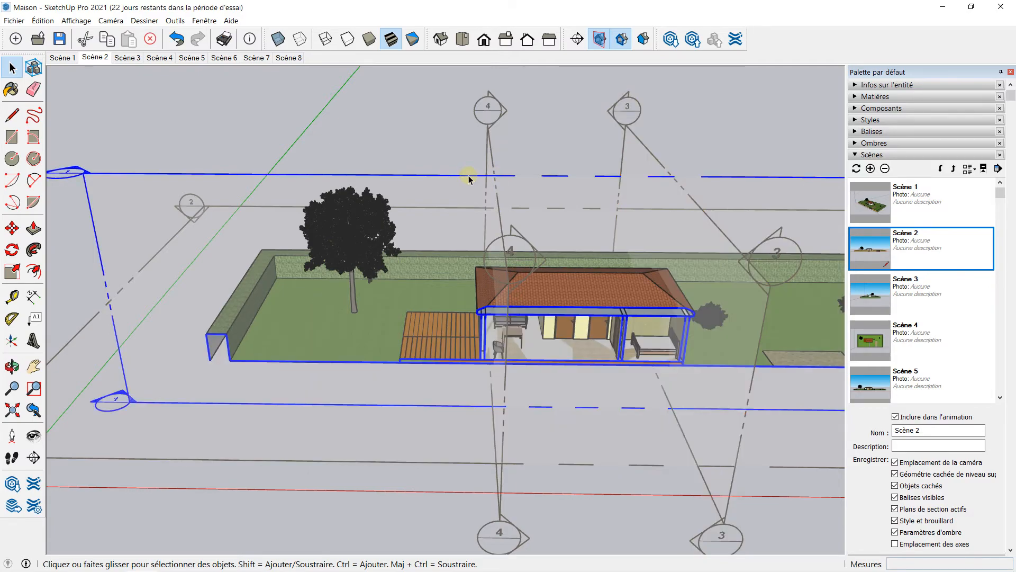
scroll(639, 316, "up", 1)
scroll(639, 316, "up", 5)
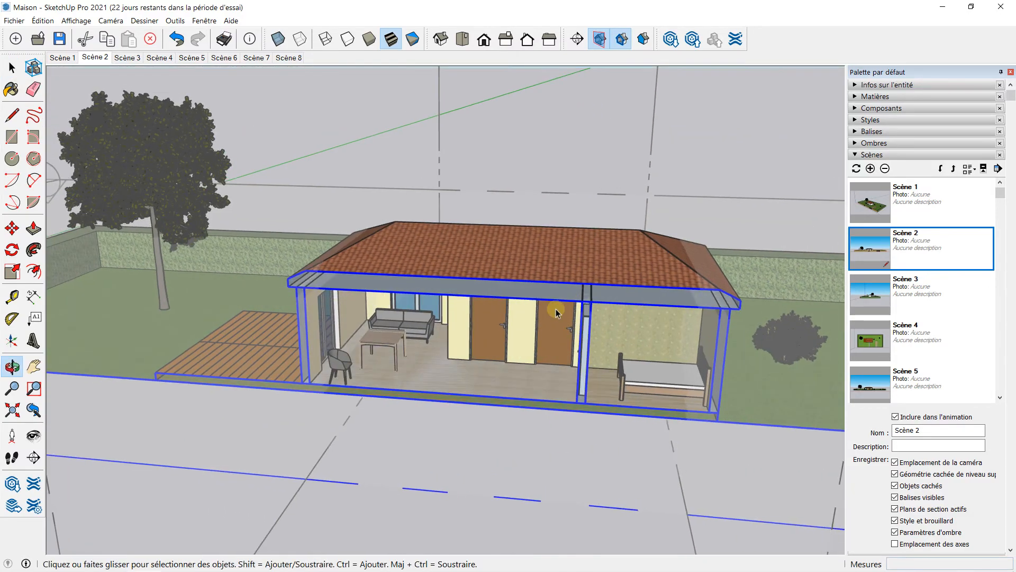
middle_click_drag(426, 326, 281, 243)
scroll(402, 281, "down", 3)
middle_click_drag(402, 280, 479, 315)
Hide the section planes, look over the cut house and garden, and turn off the section cuts
left_click(599, 38)
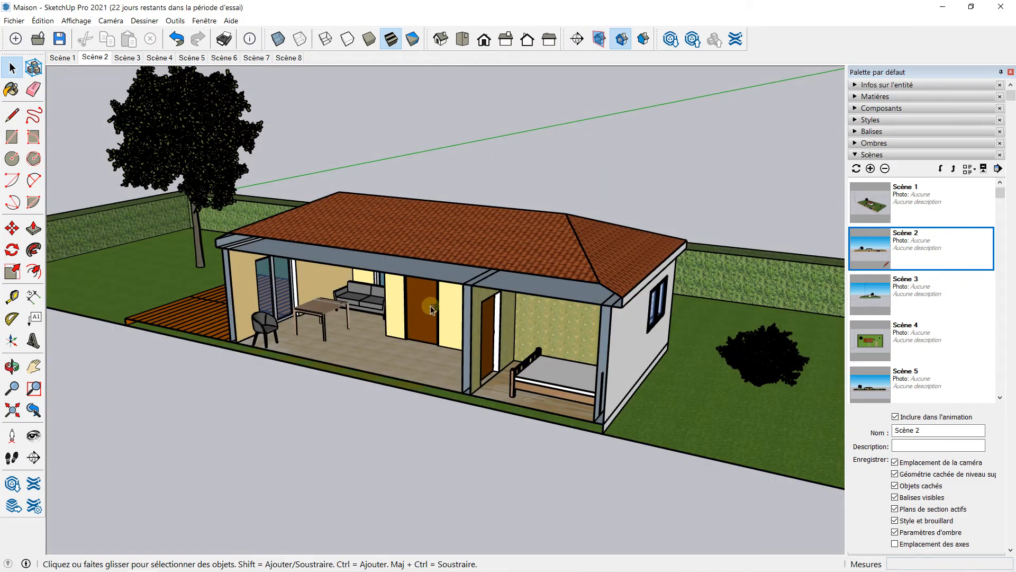
middle_click_drag(430, 310, 403, 291)
scroll(390, 272, "down", 3)
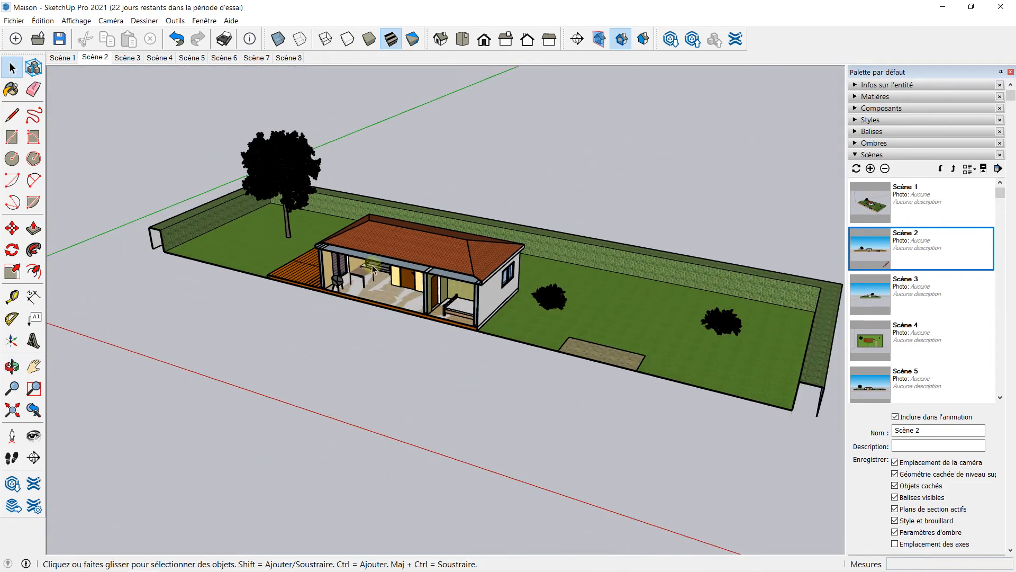
scroll(471, 249, "down", 3)
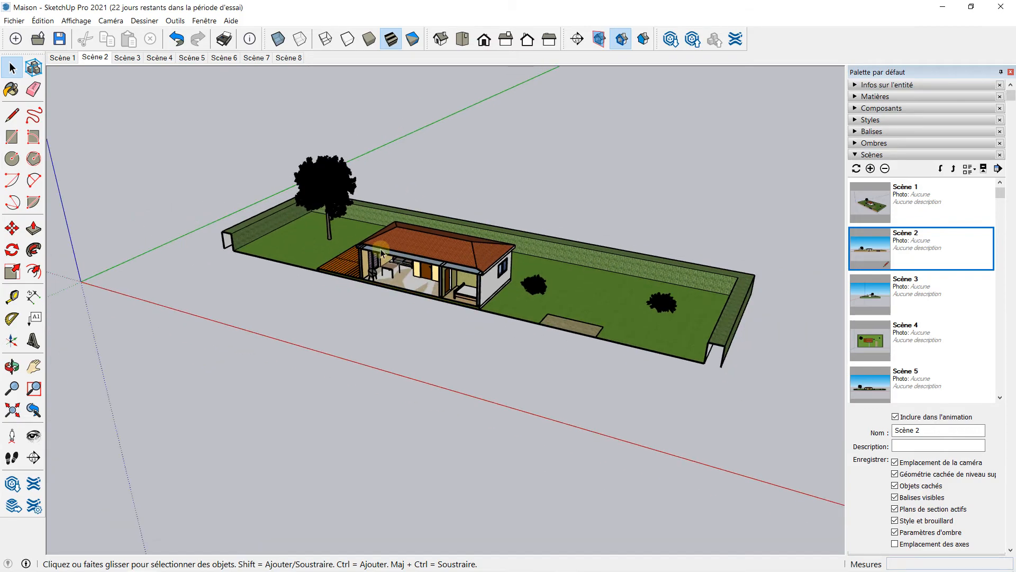
left_click(621, 41)
Go through the saved scenes of the house in order, from Scène 1 to Scène 8
left_click(60, 58)
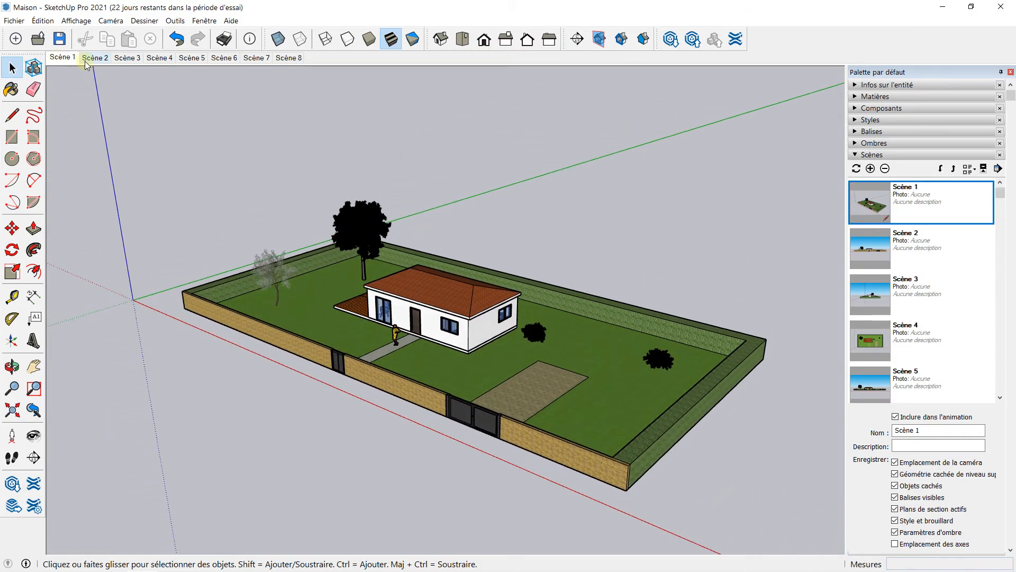
left_click(89, 59)
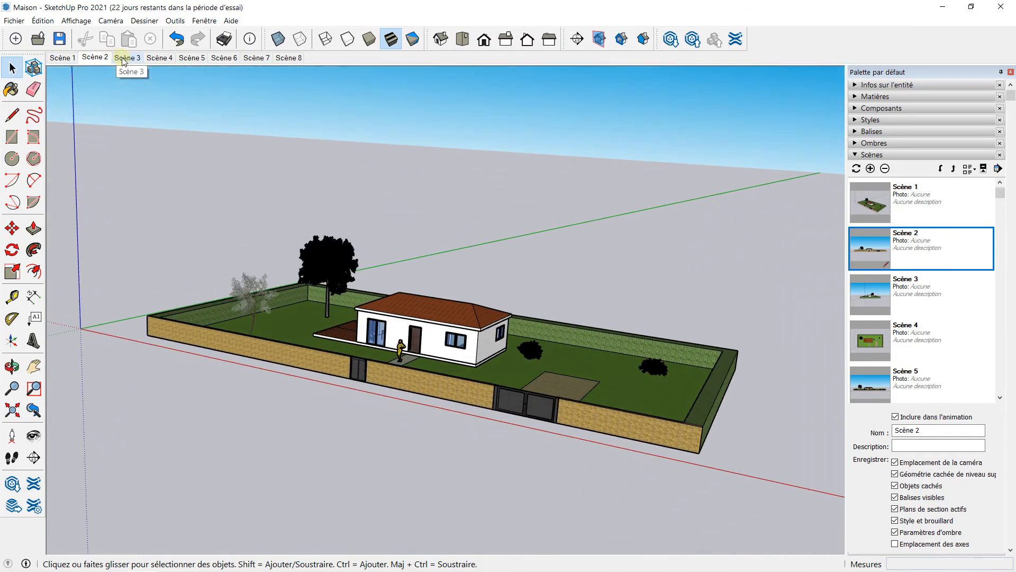
left_click(122, 58)
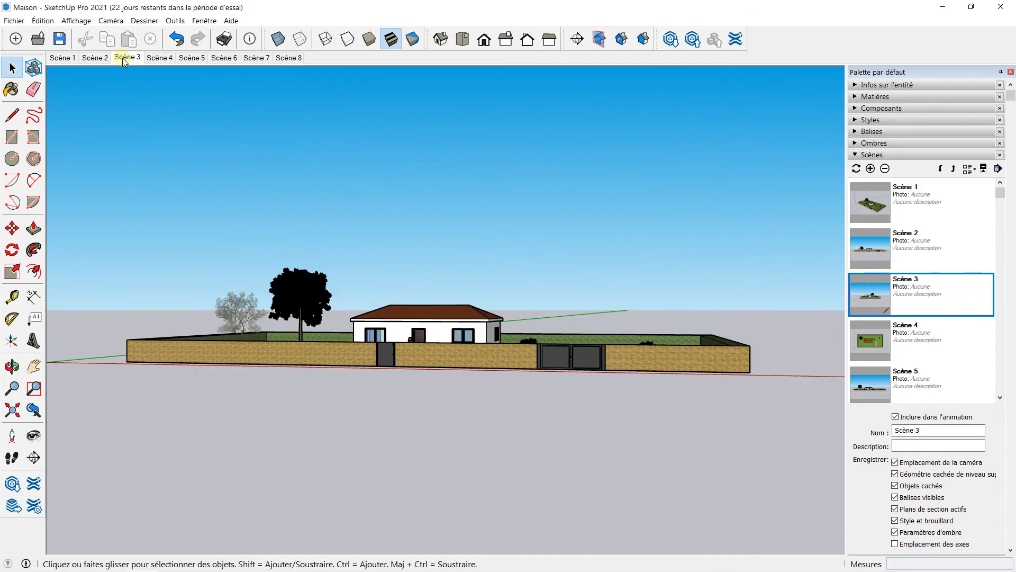
left_click(157, 58)
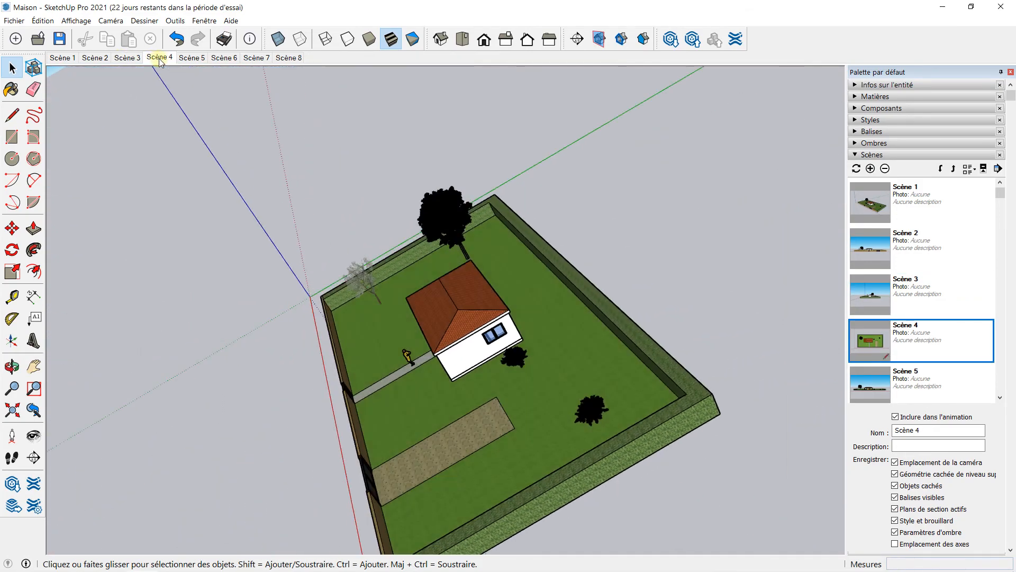
left_click(188, 59)
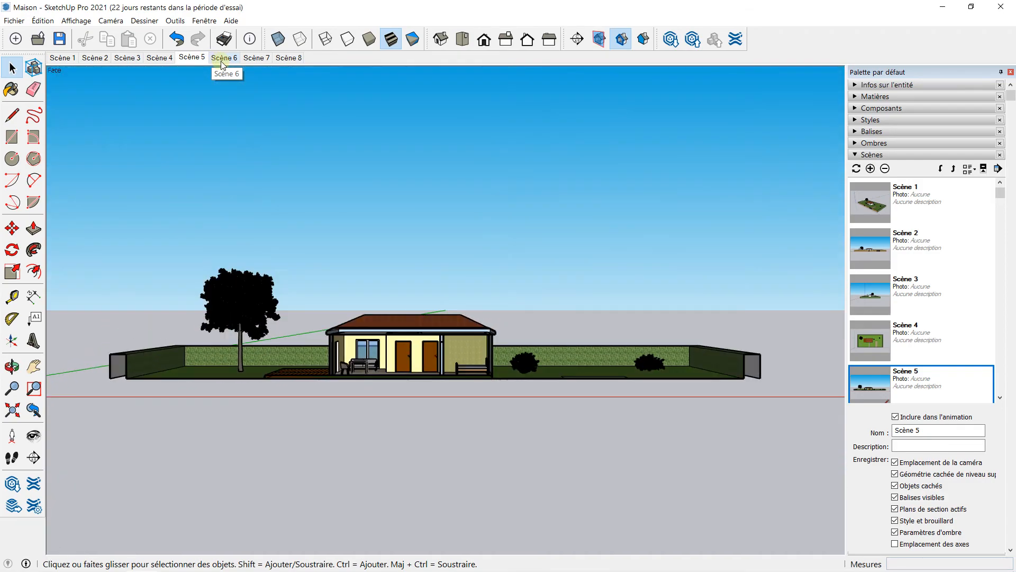
left_click(222, 60)
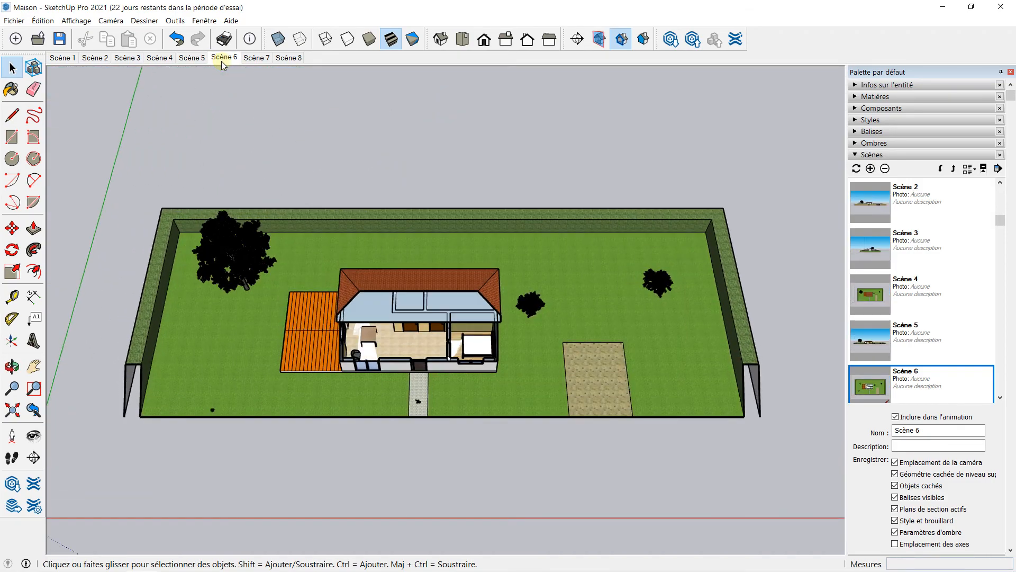
left_click(252, 58)
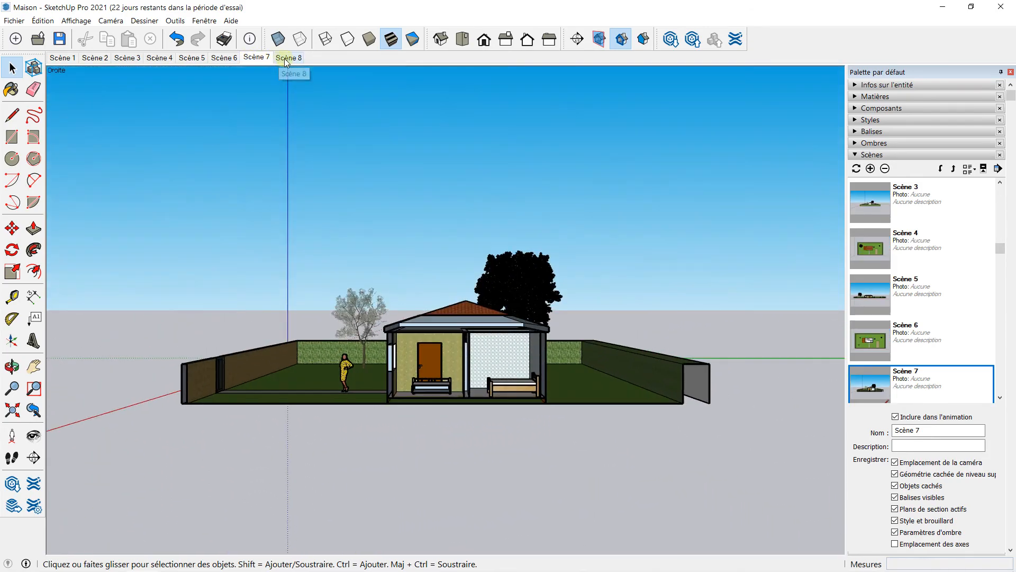
left_click(287, 58)
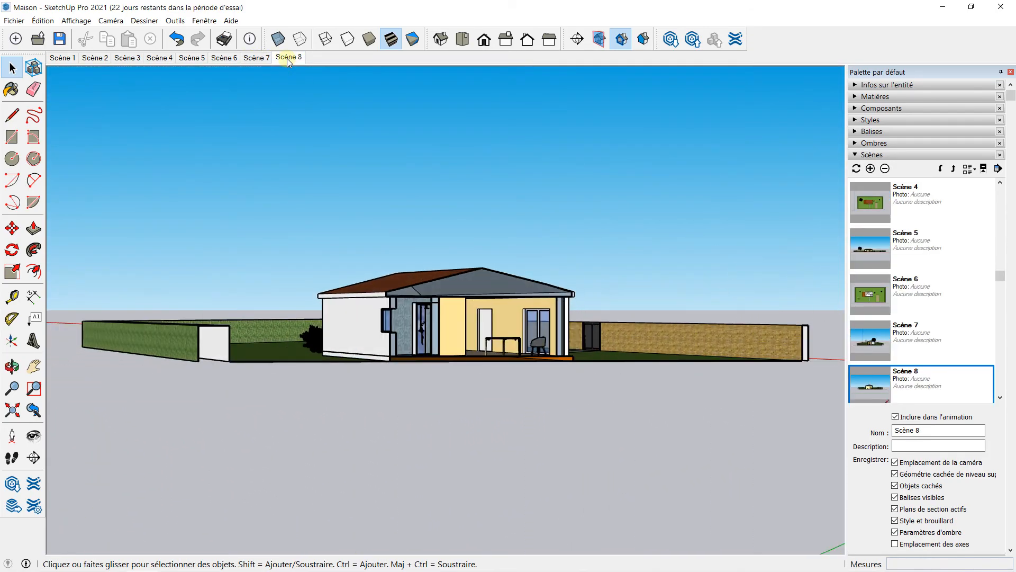
Return to Scène 1 and view the complete house and garden from further away
left_click(62, 58)
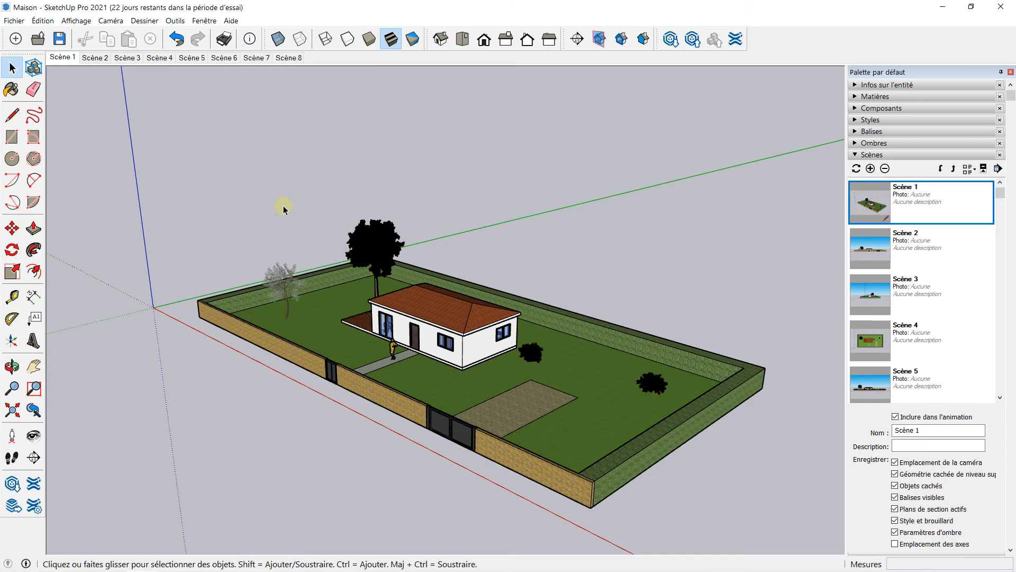
middle_click_drag(220, 231, 312, 262)
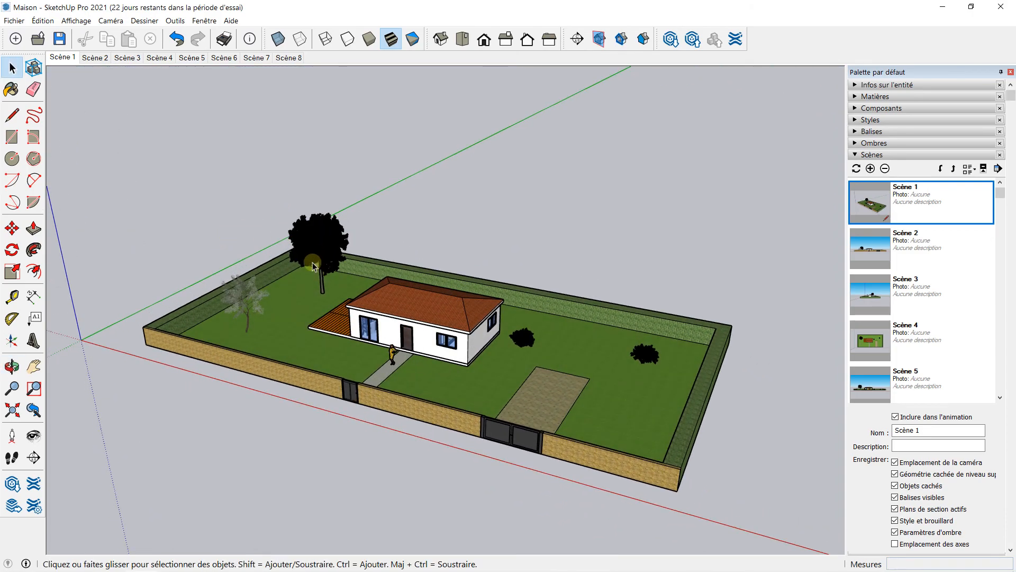
scroll(265, 236, "down", 1)
scroll(264, 237, "down", 2)
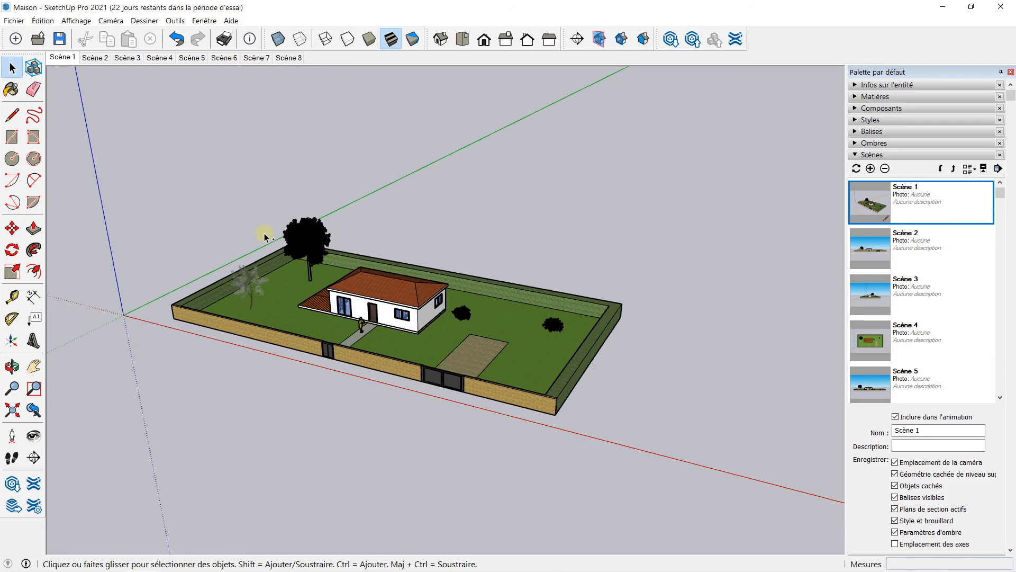